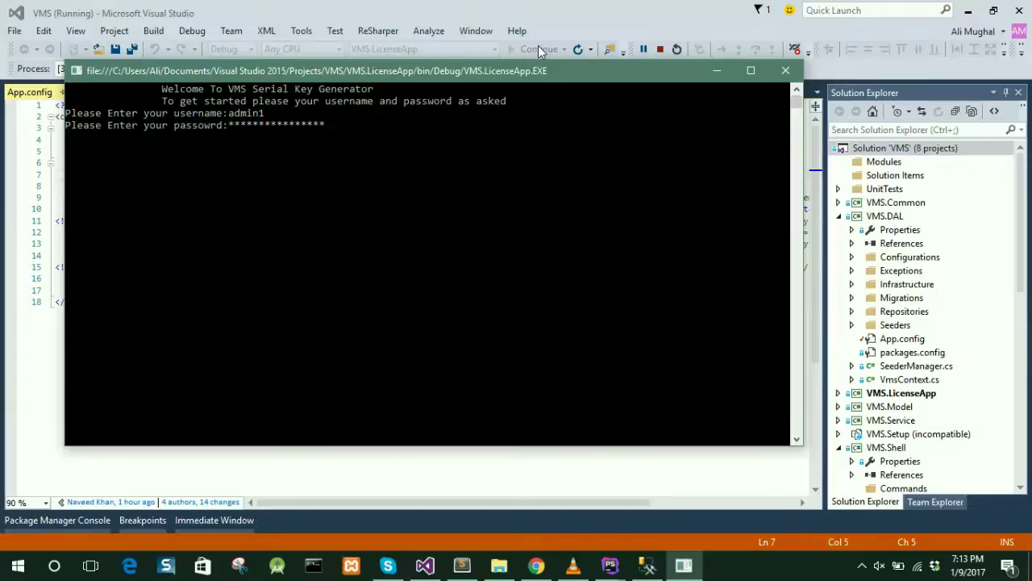
- Submit the password to generate a serial key, copy the key, and close the console
key("Return")
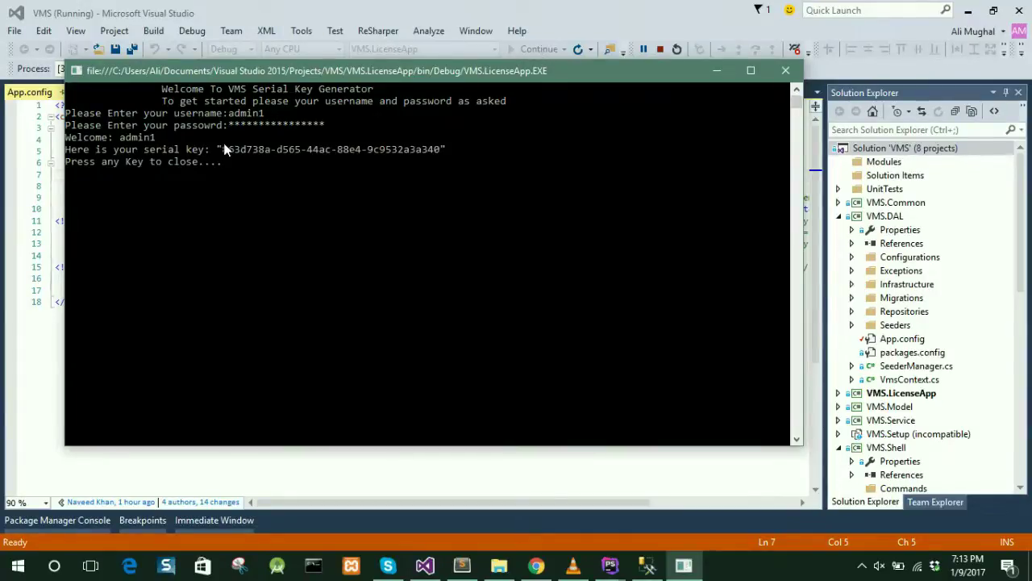
left_click_drag(223, 150, 436, 152)
right_click(432, 153)
key("Return")
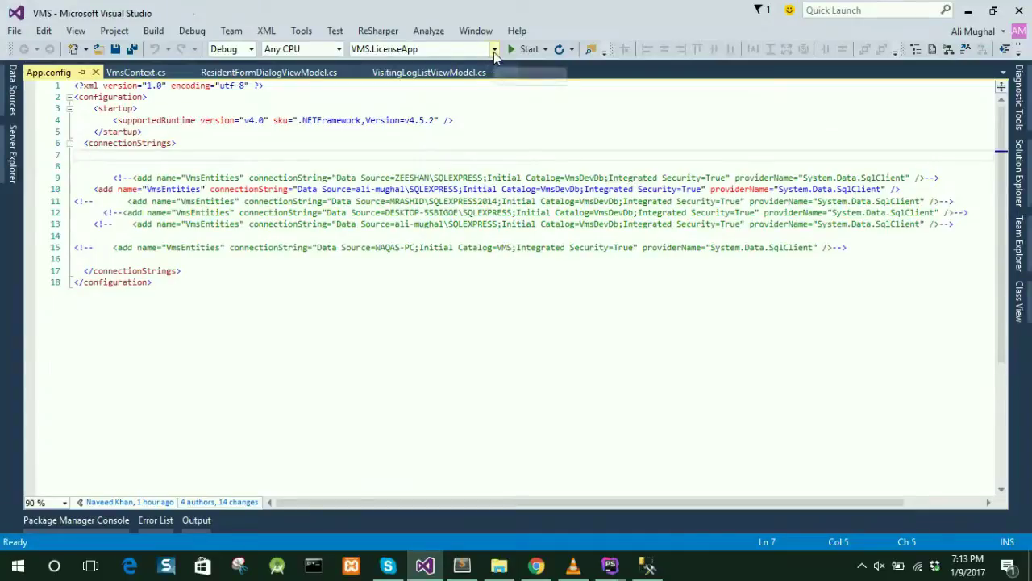
- Set VMS.Shell as the startup project and start running it
left_click(495, 49)
left_click(478, 80)
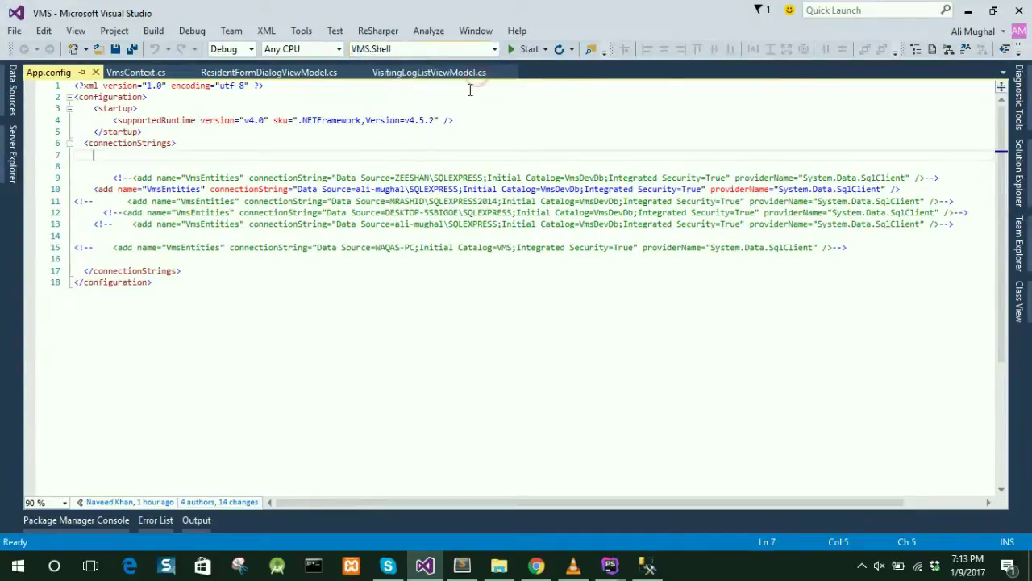
left_click(526, 50)
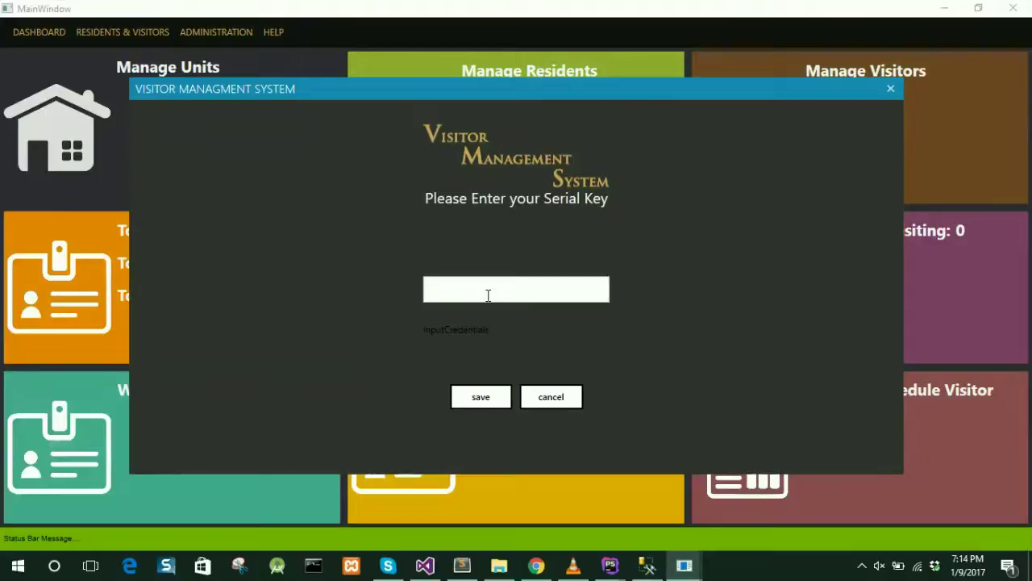
- Paste the copied serial key into the activation field and save it
left_click(488, 295)
key("ctrl+v")
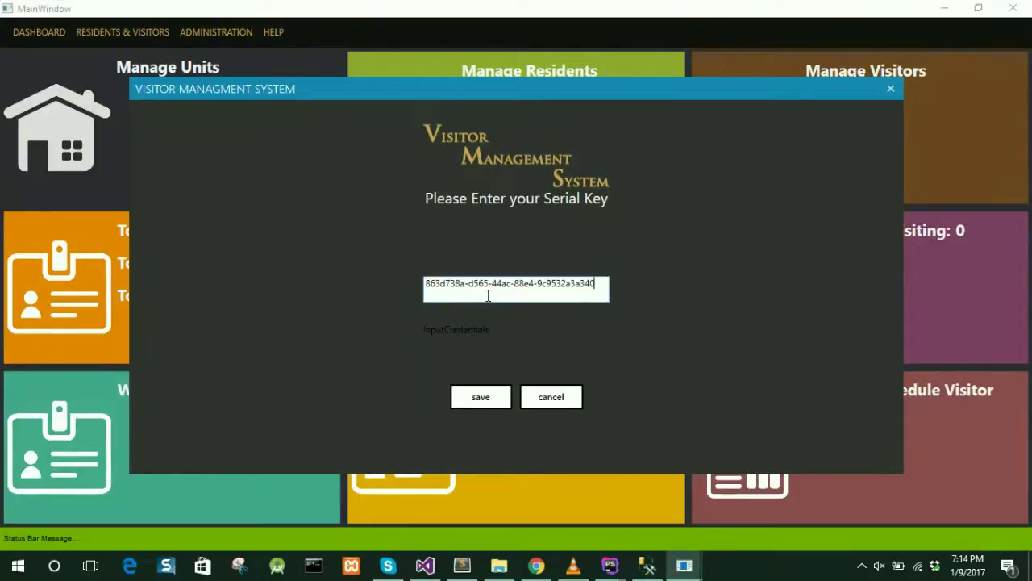
left_click(474, 403)
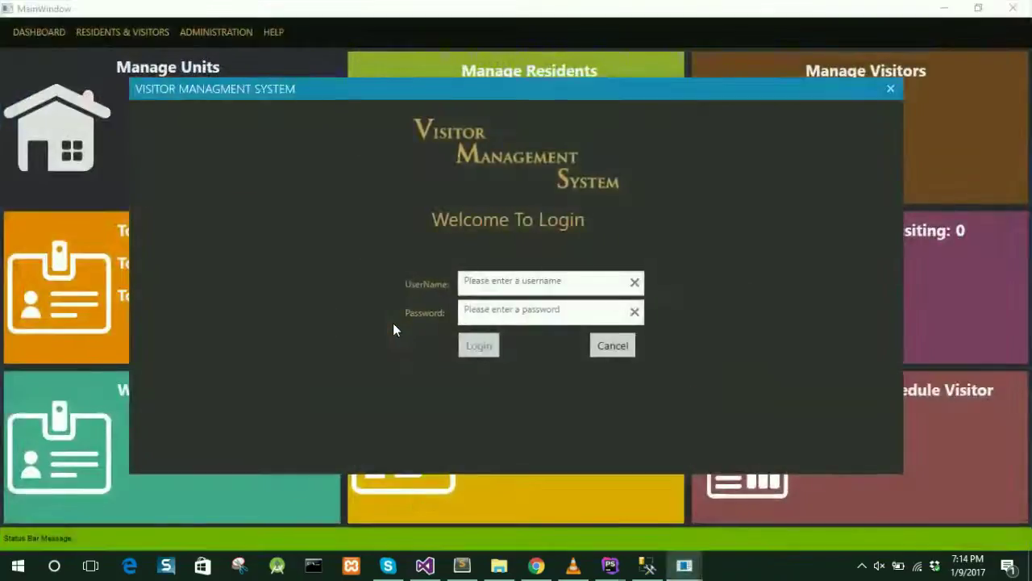
- Log in with the admin account's username and password
left_click(515, 282)
key("Tab")
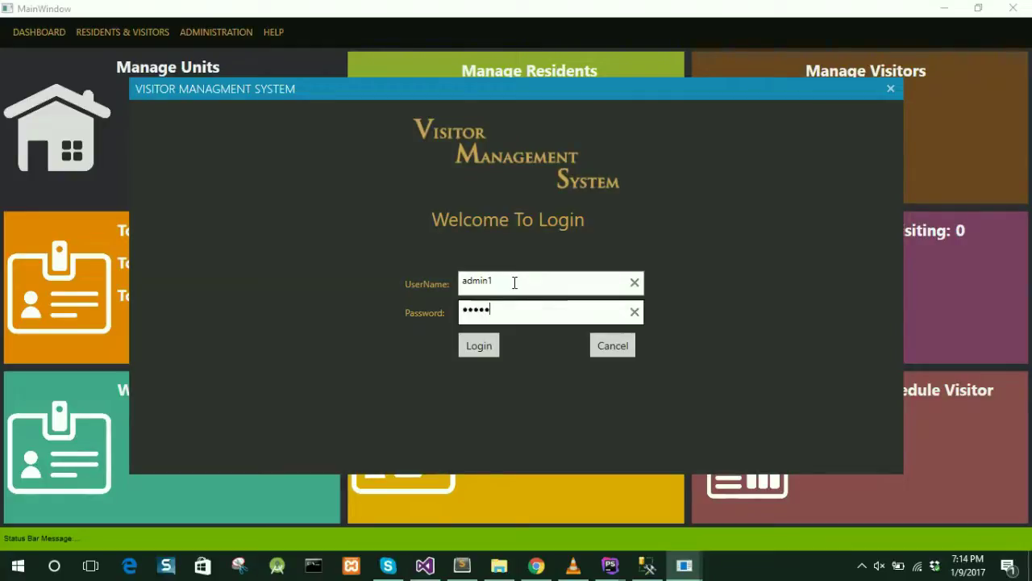
left_click(484, 341)
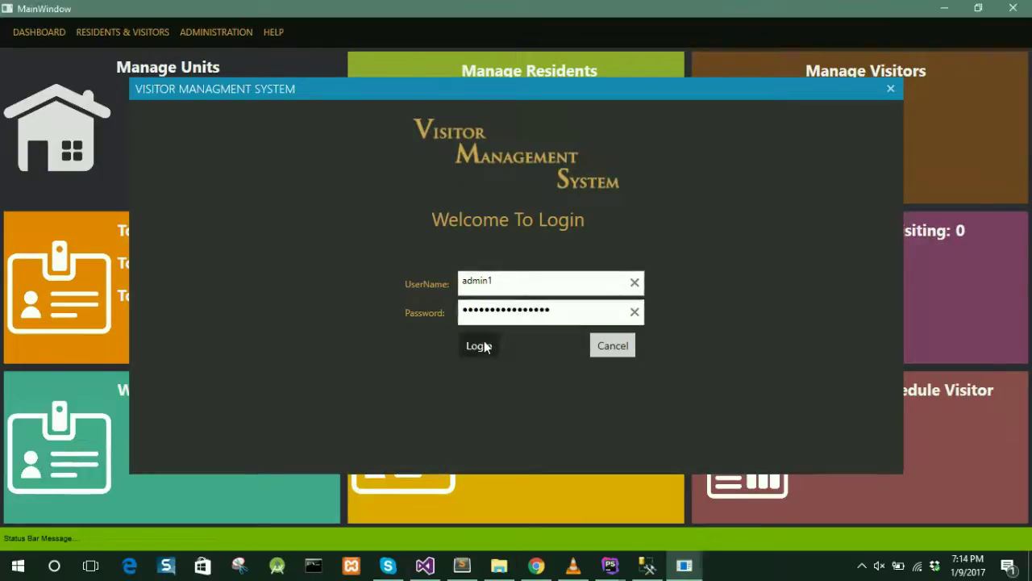
- Under Manage Blocks, add a block titled 'demo block' described 'this is a demo block'
left_click(111, 31)
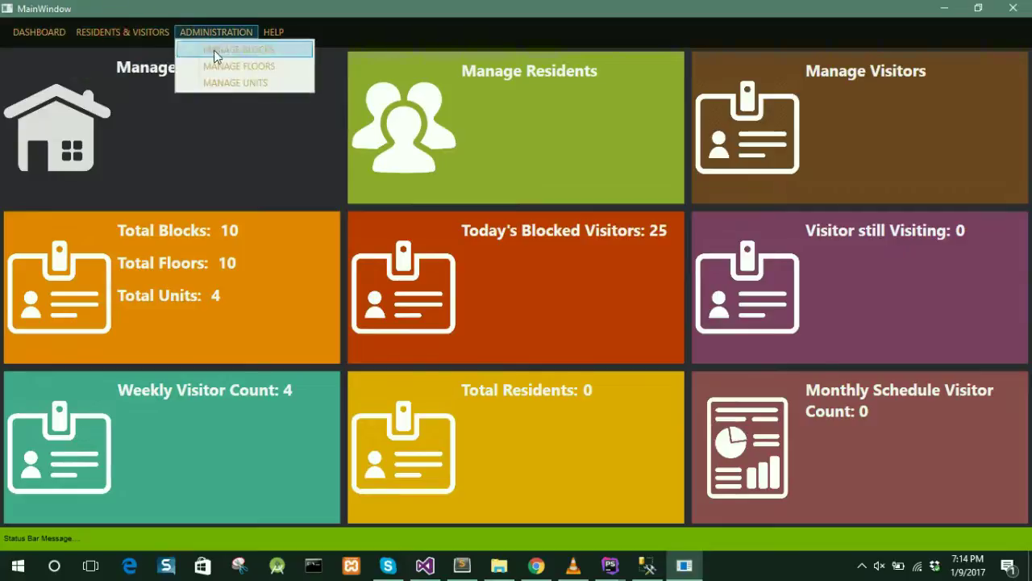
left_click(213, 50)
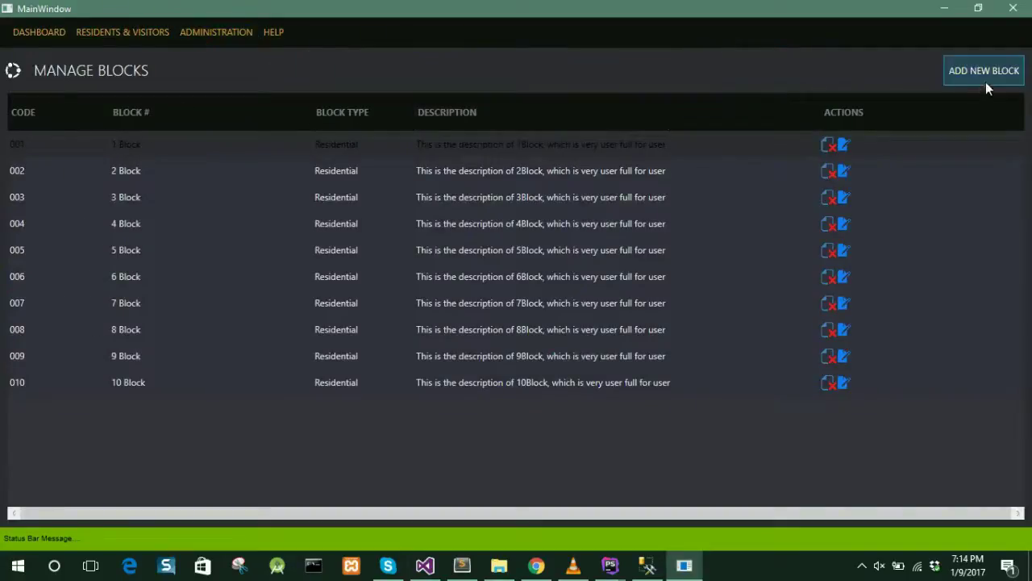
left_click(990, 72)
left_click(565, 271)
type("demo block")
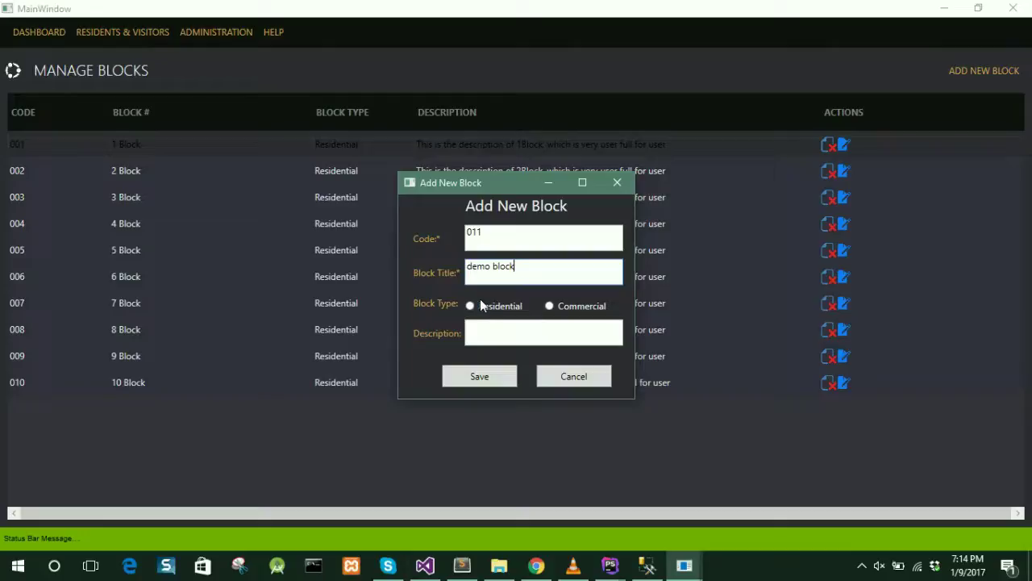
left_click(484, 305)
left_click(494, 327)
type("th")
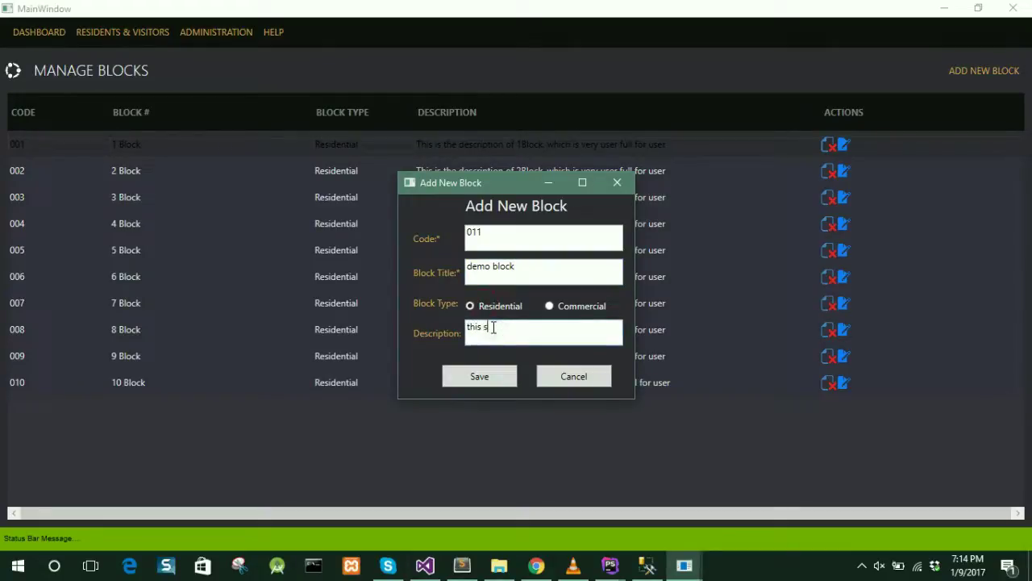
type("is is a demo block")
left_click(480, 376)
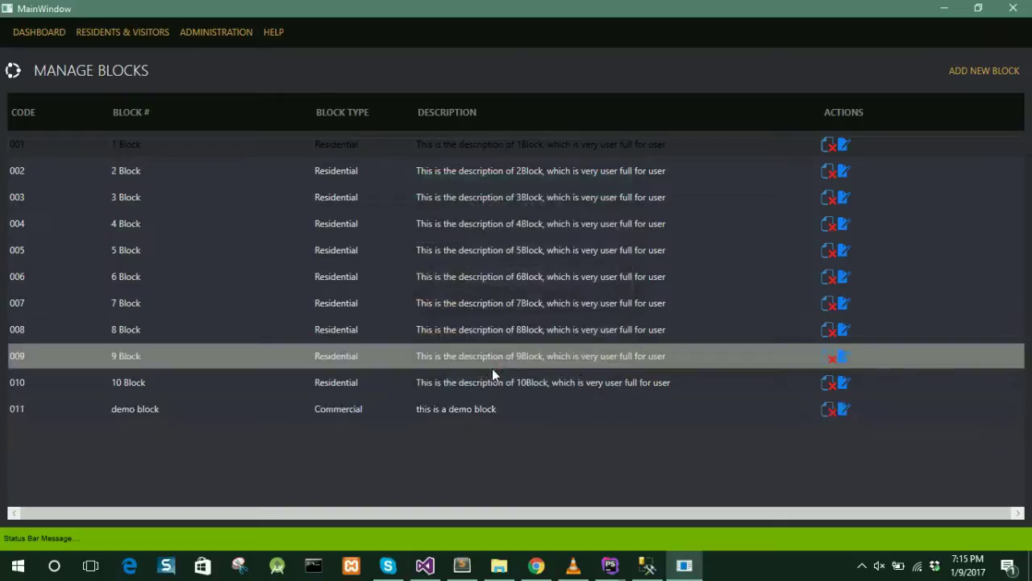
- Rename block 011 to 'demo blocks' and save it
left_click(844, 412)
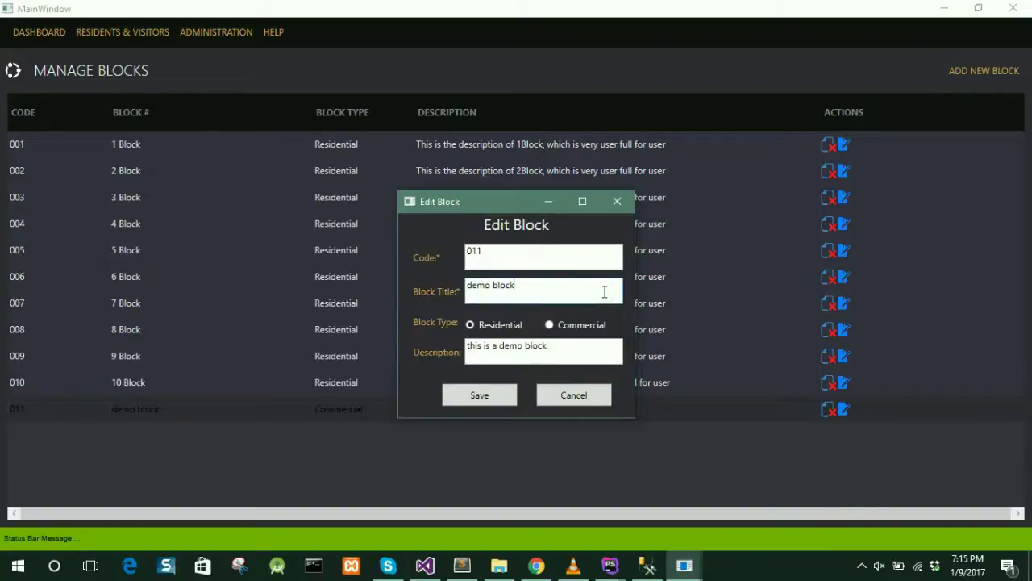
left_click(479, 396)
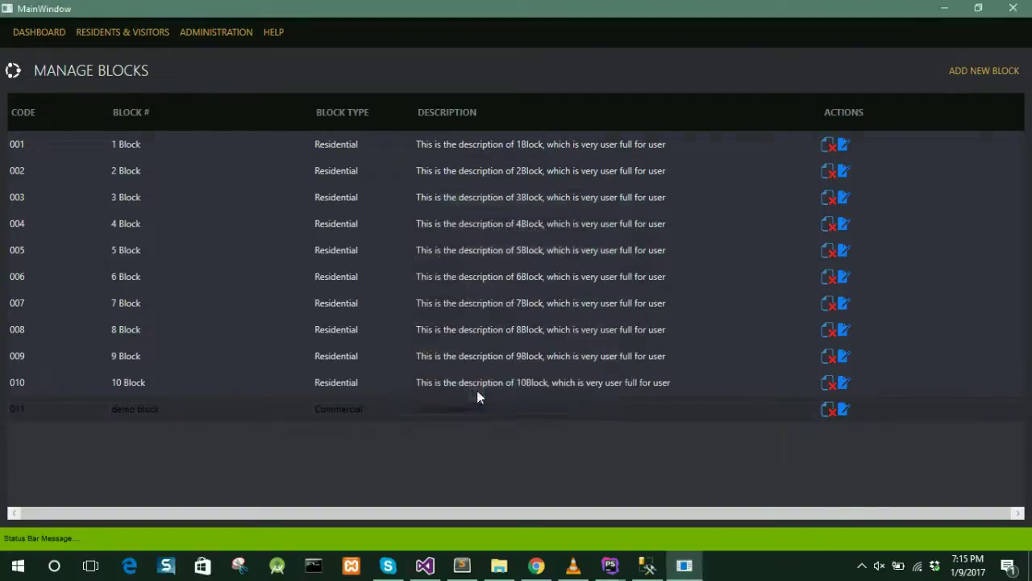
left_click(384, 409)
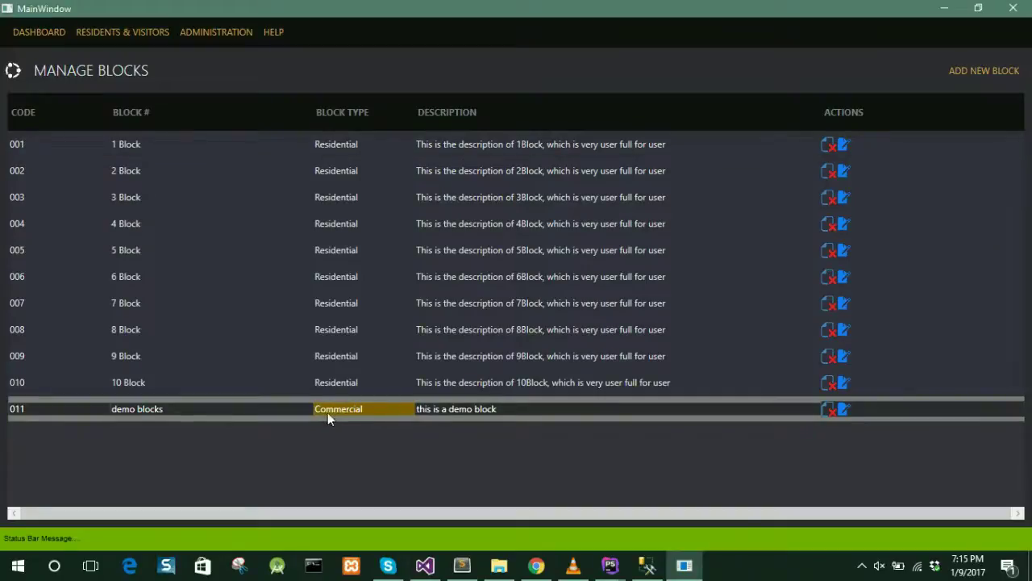
left_click(217, 30)
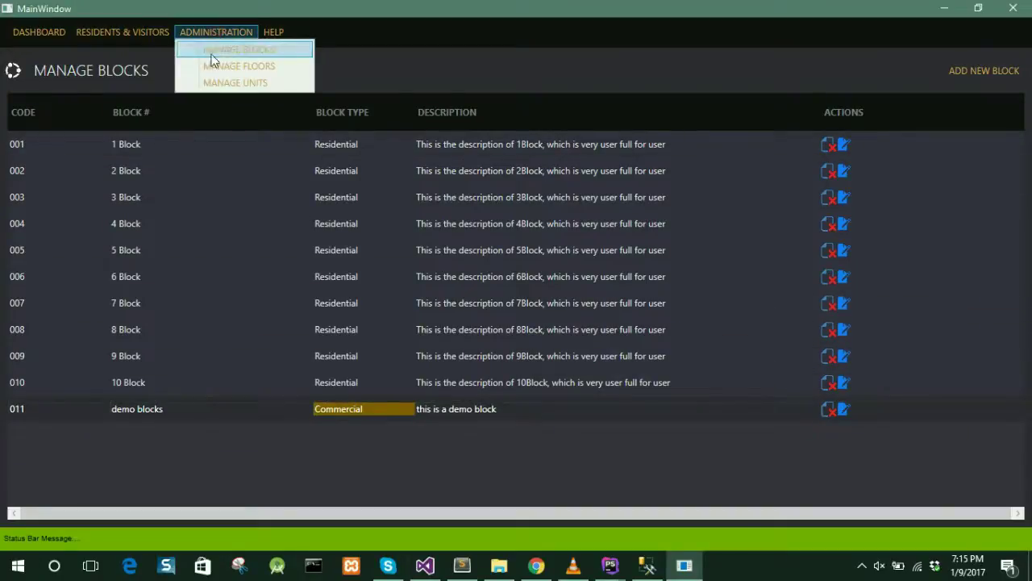
- Under Manage Floors, create floor 'demo floor' in demo blocks, described 'demo discription'
left_click(207, 65)
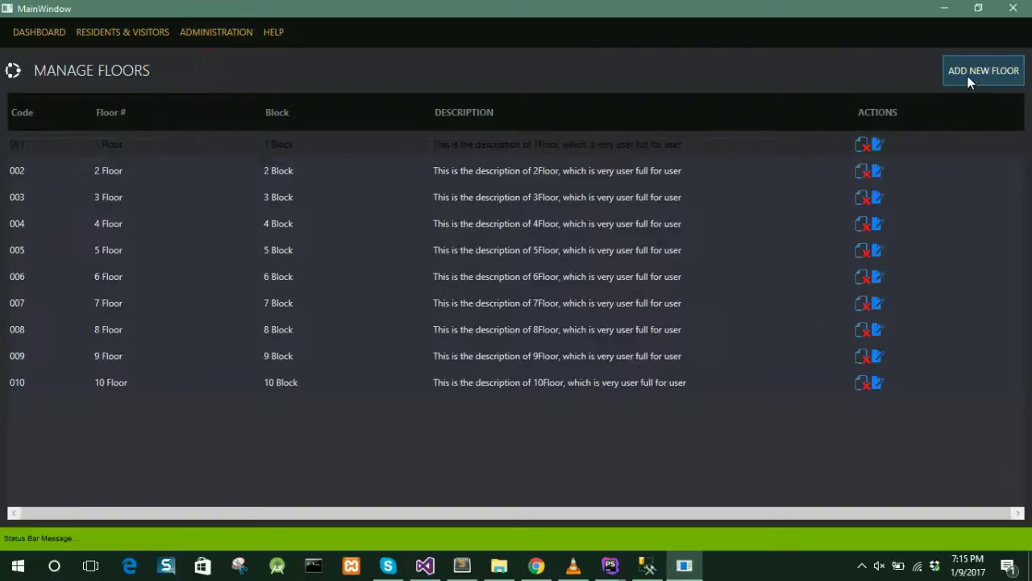
left_click(968, 79)
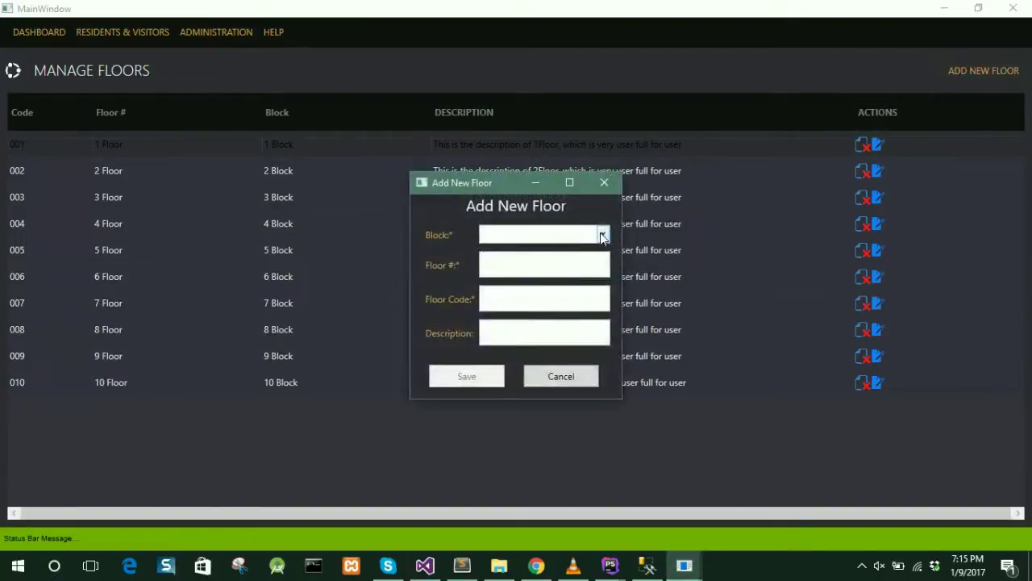
left_click(601, 234)
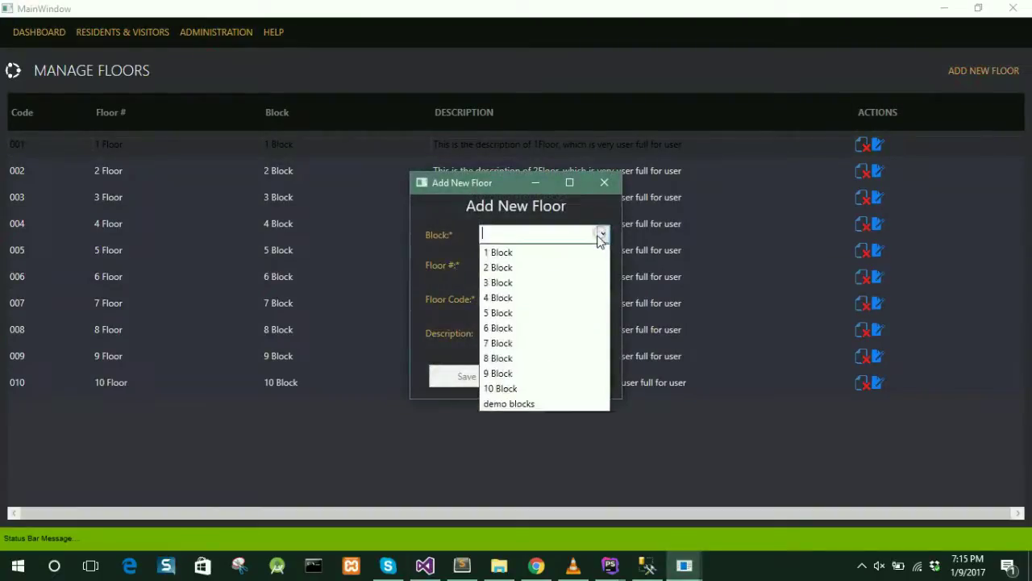
left_click(537, 406)
left_click(540, 272)
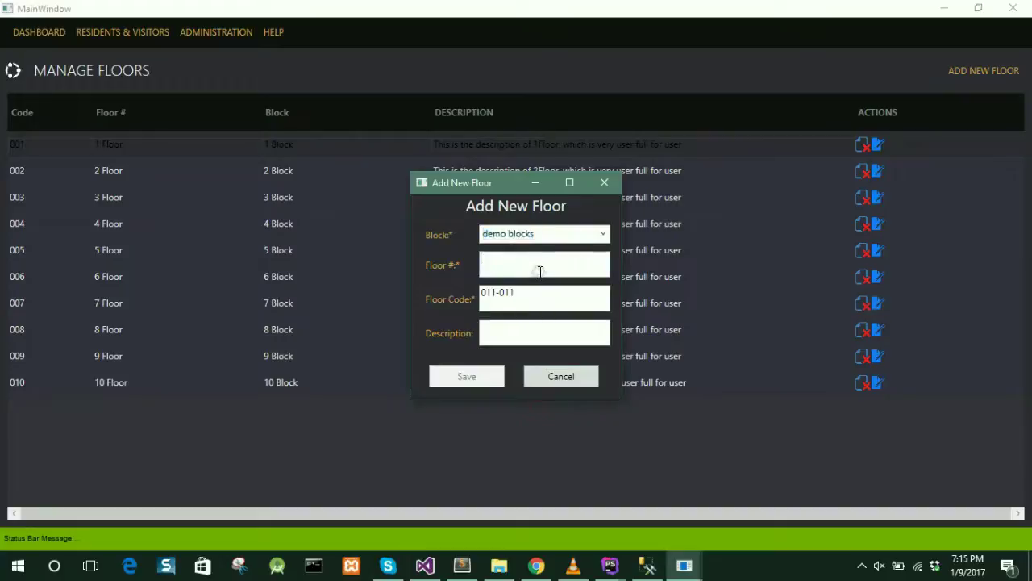
type("demo")
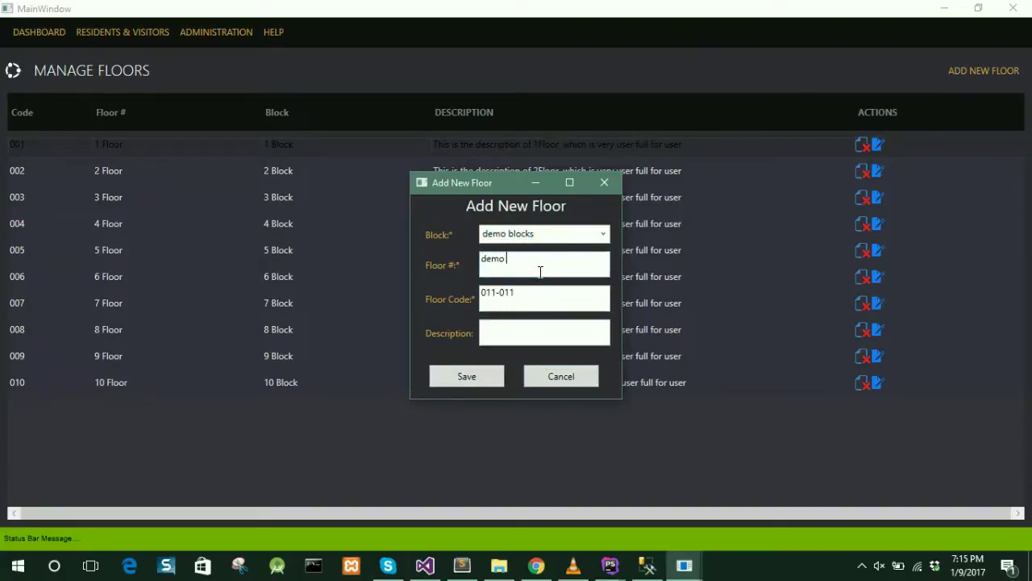
type(" floor")
key("Tab")
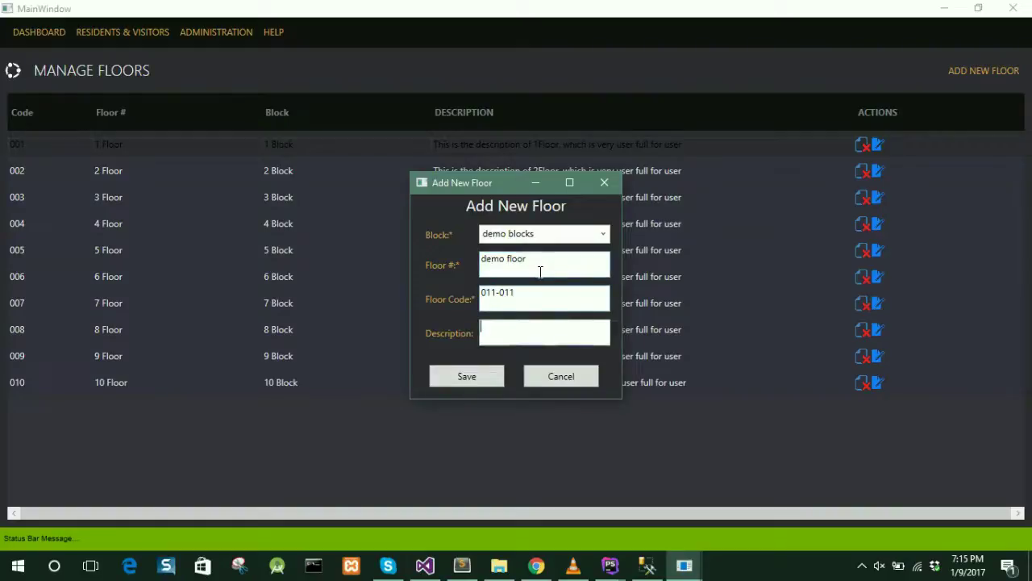
type("demo dis")
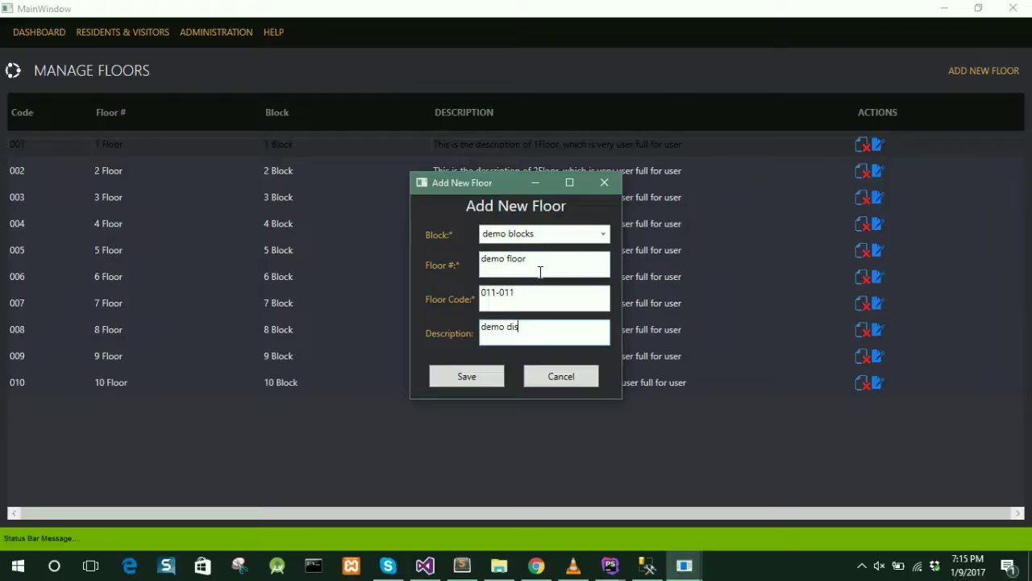
type("cription")
left_click(466, 382)
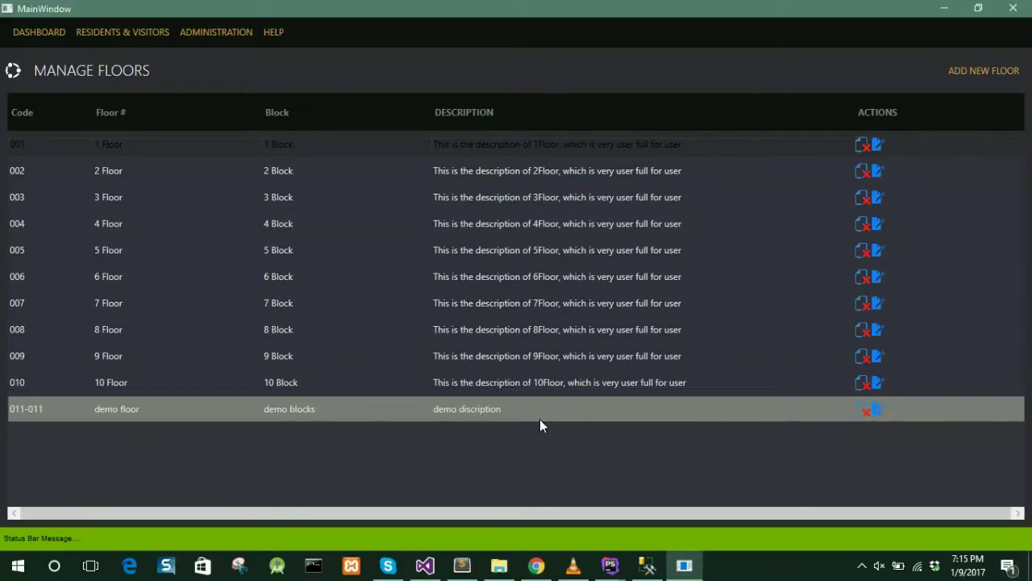
left_click(545, 412)
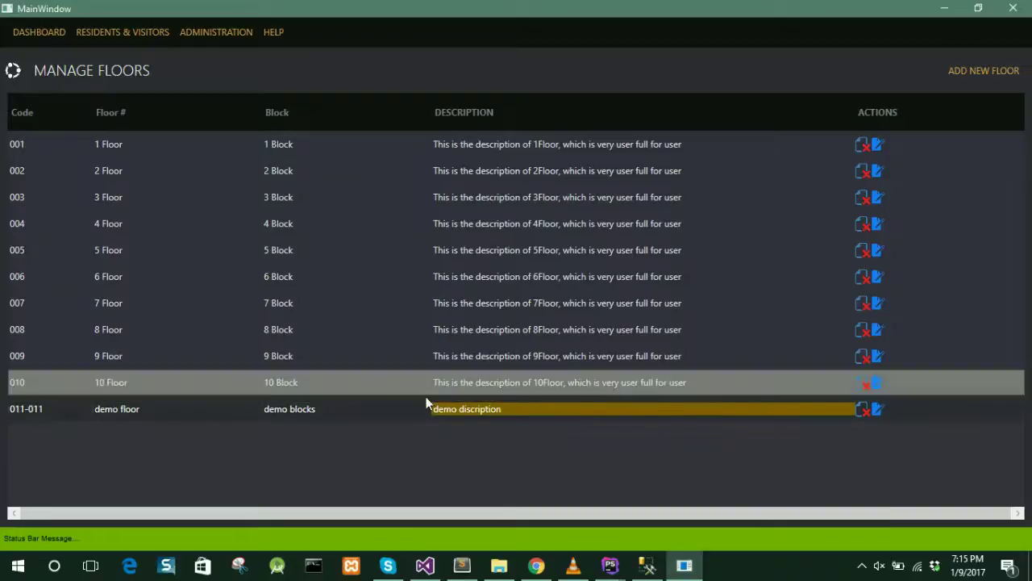
left_click(191, 32)
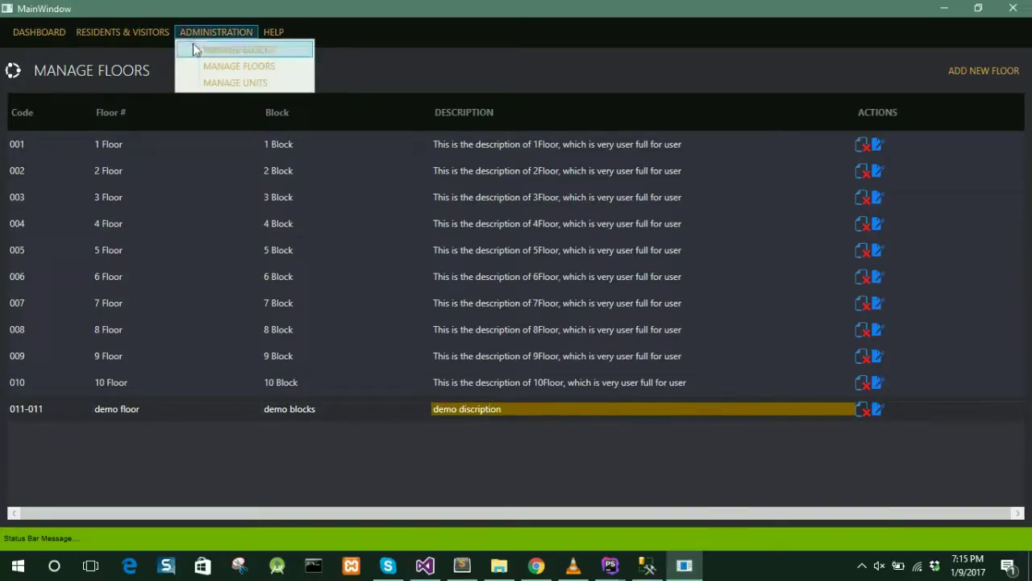
- Under Manage Units, add 'demo unit' on demo floor of demo blocks, described 'this is a demo unit'
left_click(193, 82)
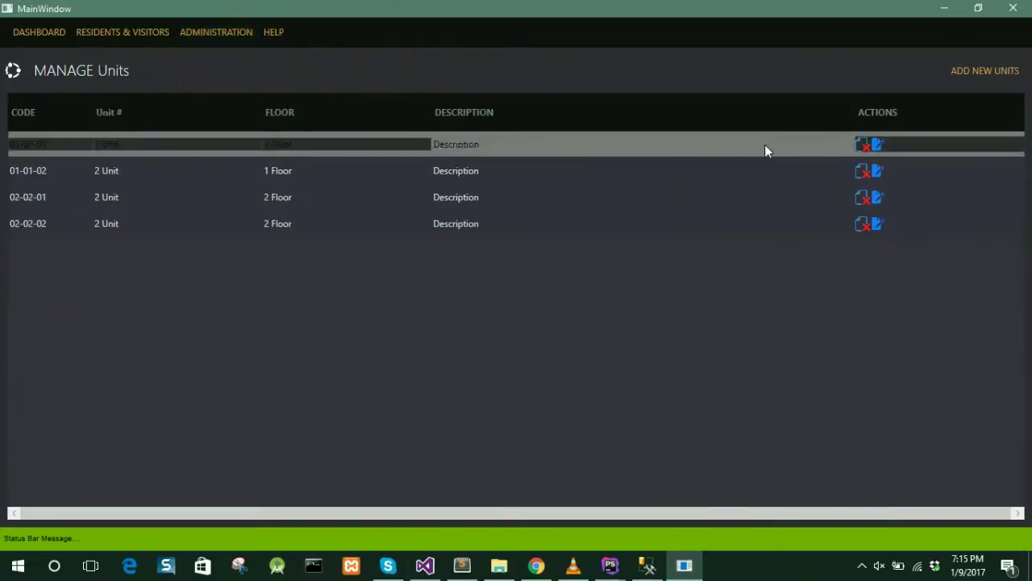
left_click(975, 76)
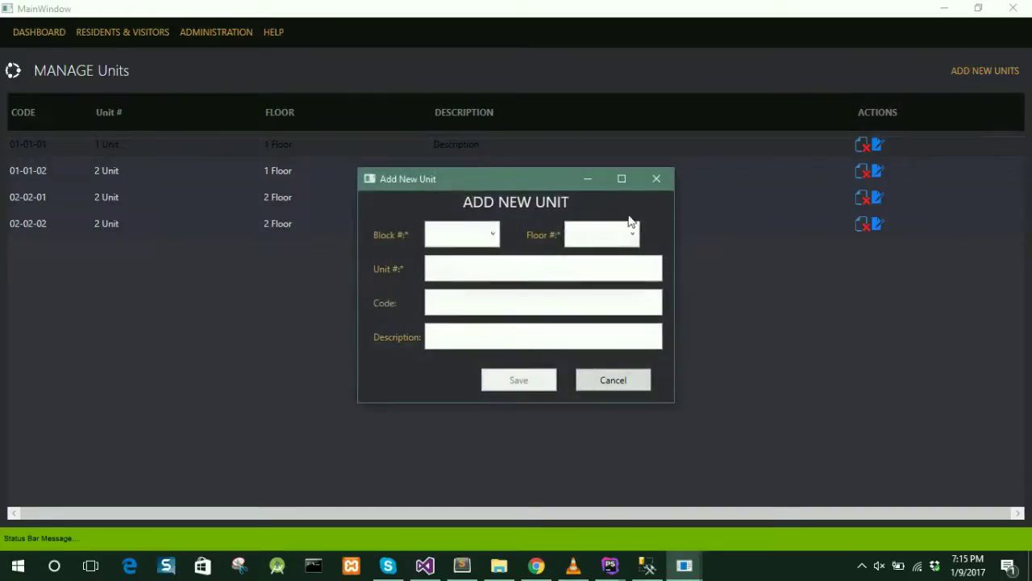
left_click(486, 230)
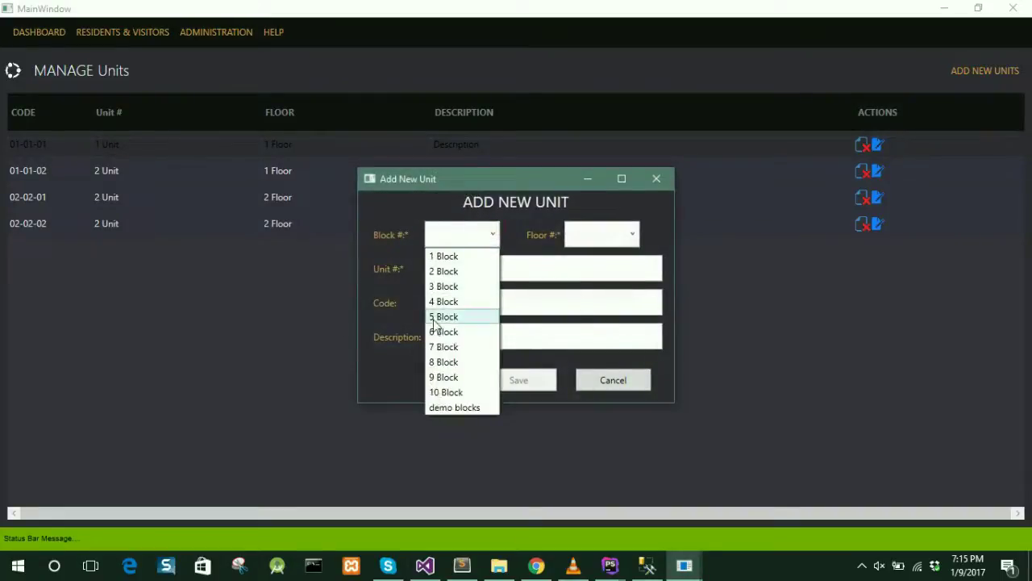
left_click(454, 407)
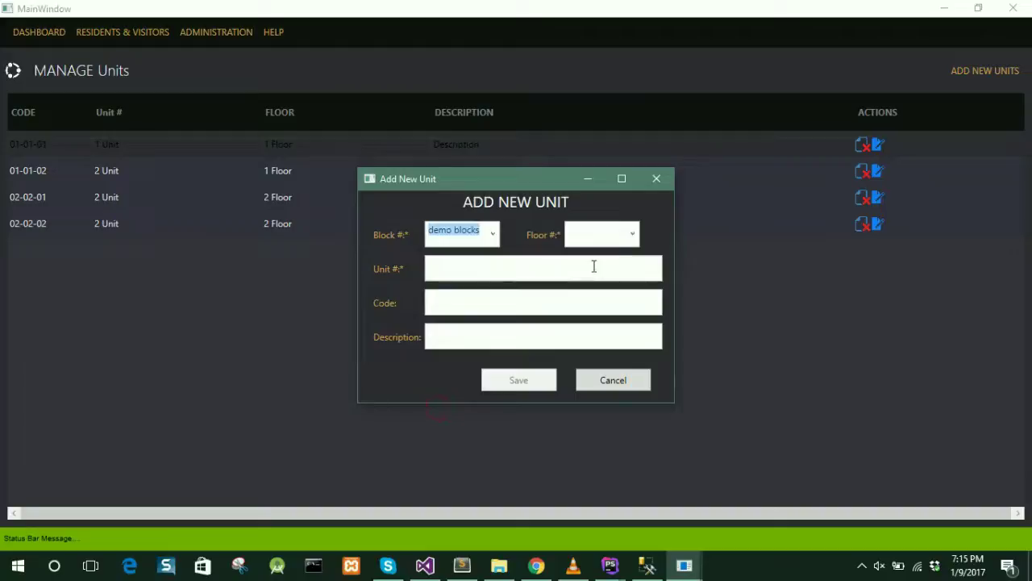
left_click(631, 242)
left_click(618, 259)
left_click(572, 269)
type("demo ")
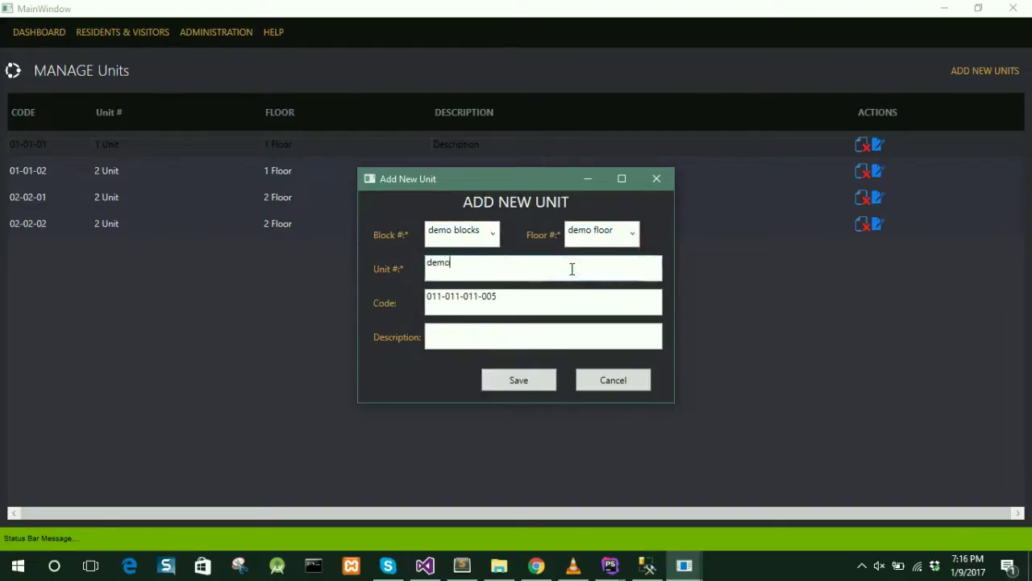
type("unit")
left_click(528, 327)
type("this is a")
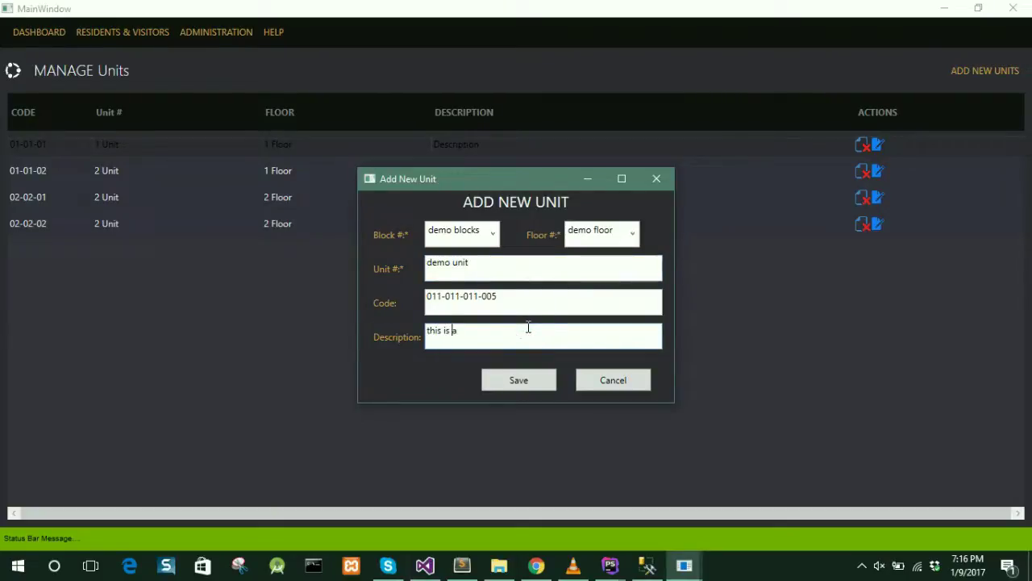
type(" demo unit")
left_click(505, 381)
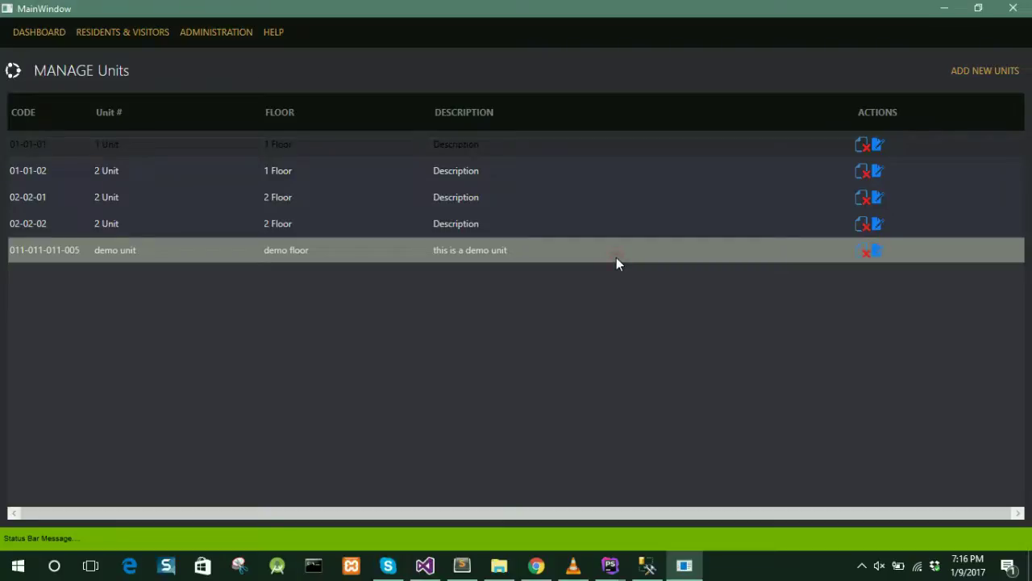
left_click(504, 251)
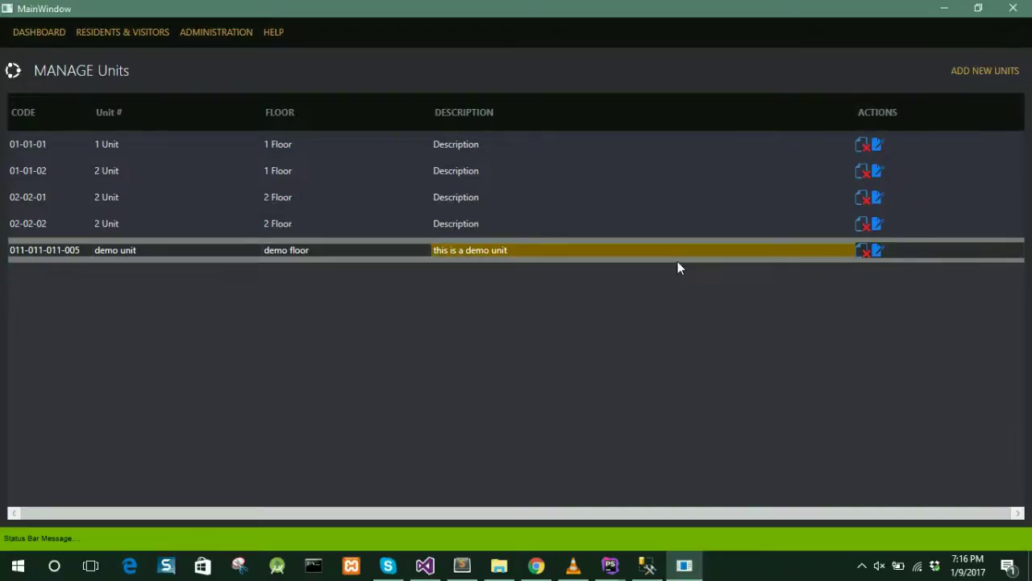
left_click(861, 565)
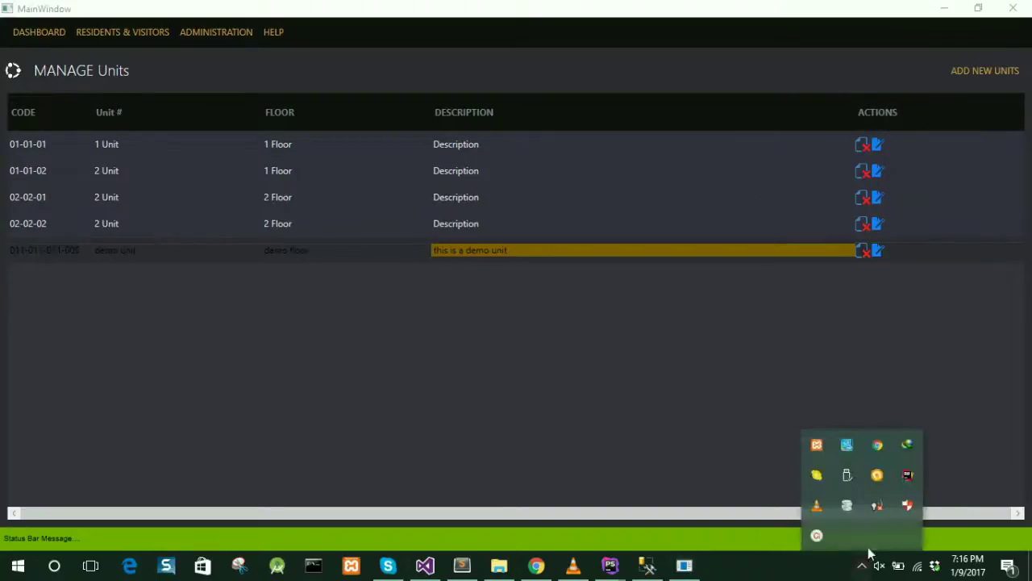
left_click(816, 536)
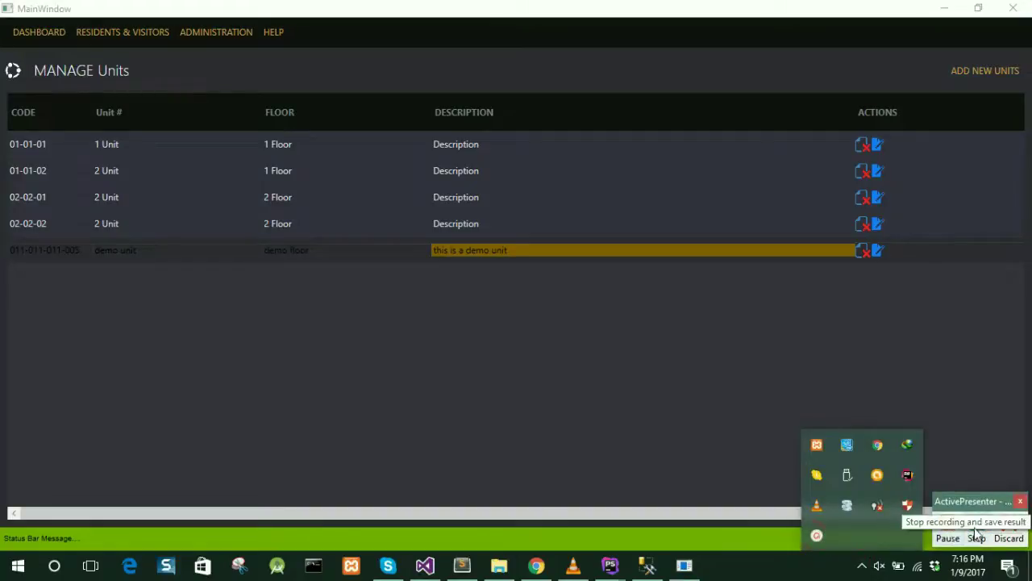
left_click(977, 526)
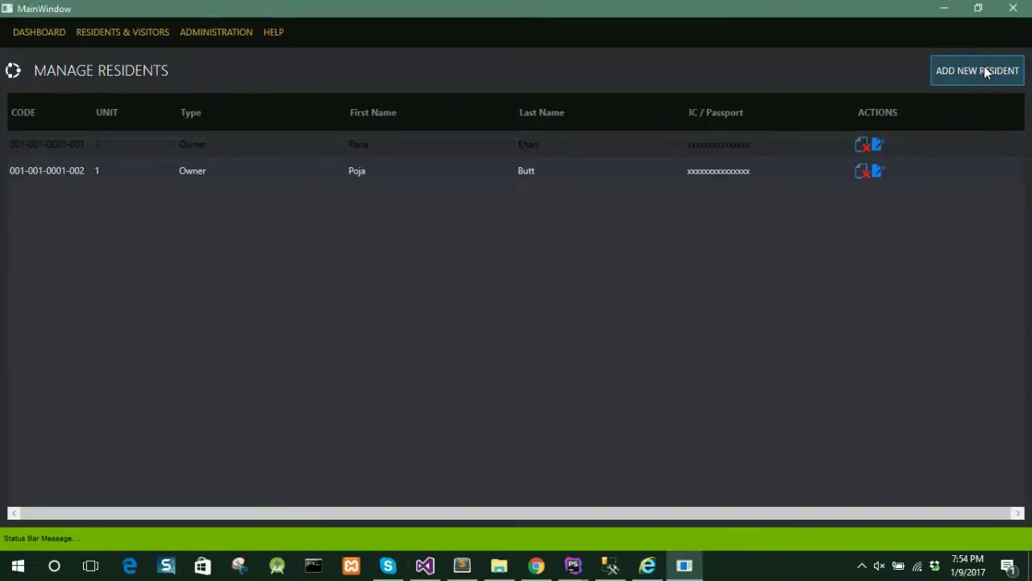
- Start a new resident owner record assigned to demo unit
left_click(984, 71)
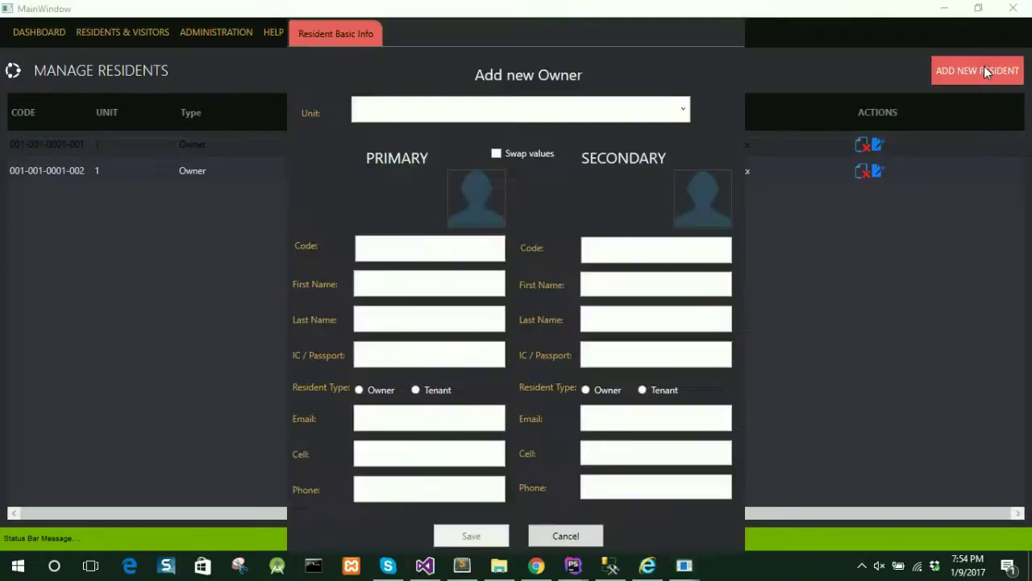
left_click(684, 112)
left_click(599, 176)
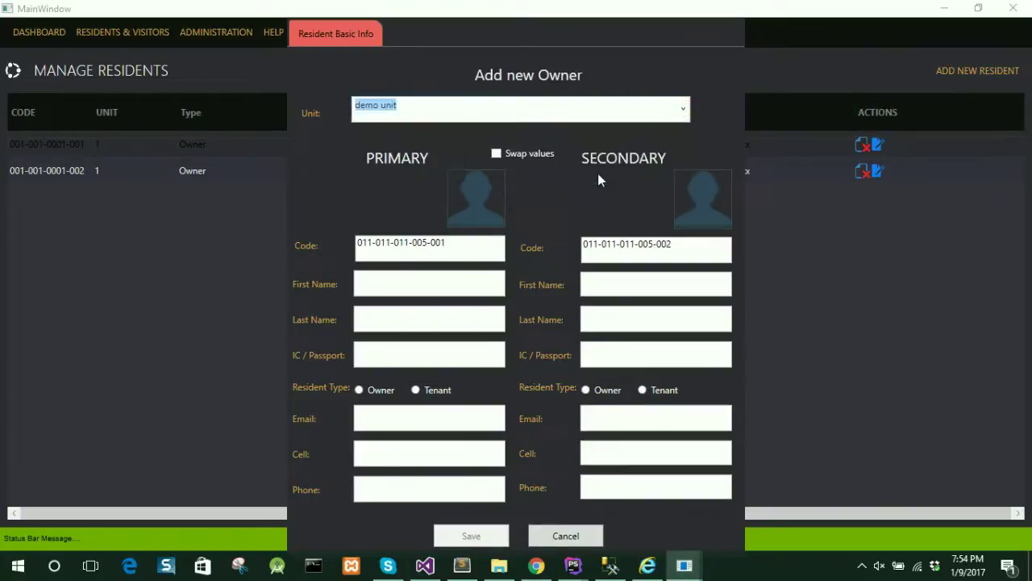
- Attach a portrait as the primary photo and Content Management System.JPG as the secondary photo
left_click(474, 199)
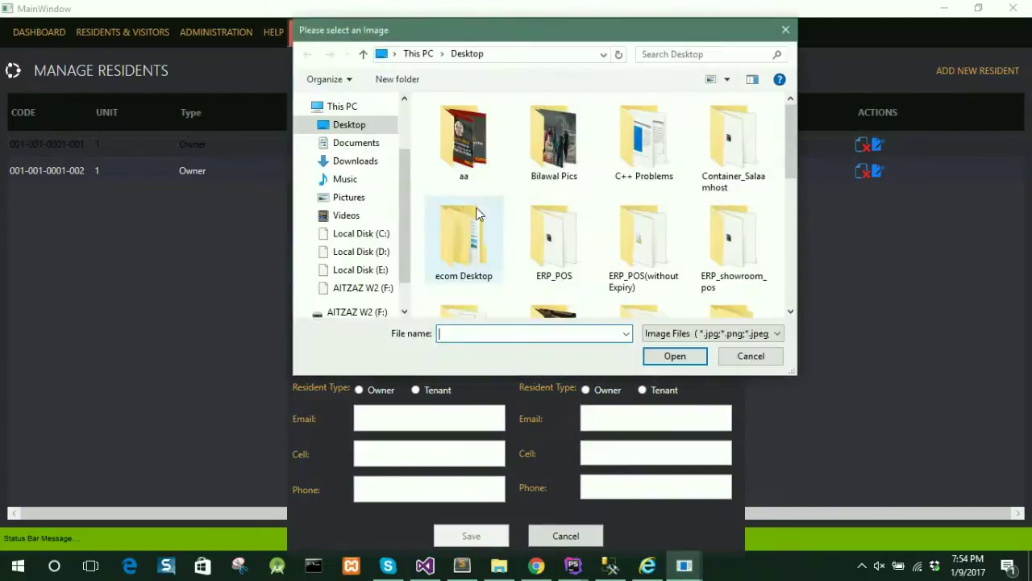
left_click_drag(794, 140, 775, 265)
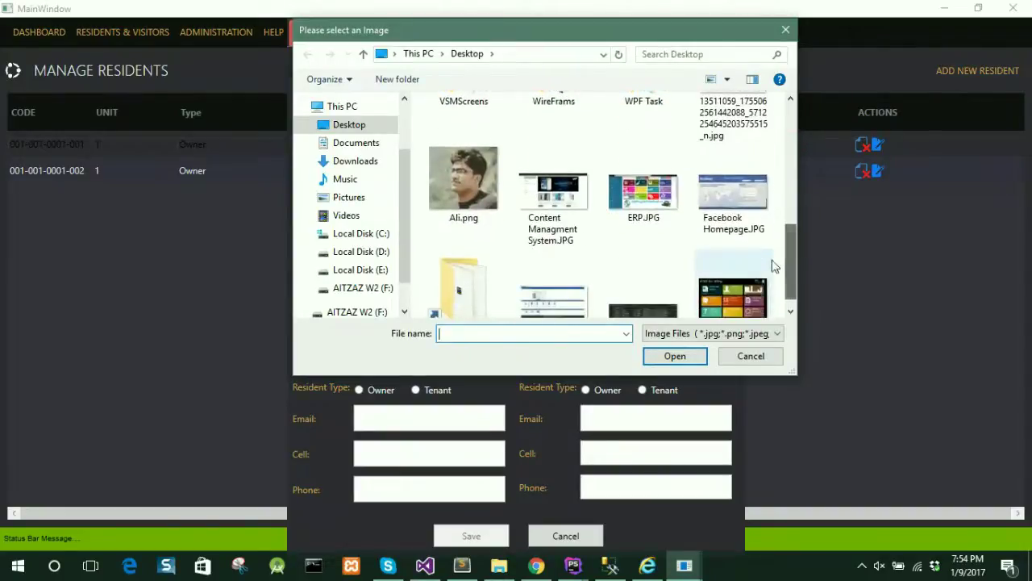
left_click(463, 178)
double_click(464, 177)
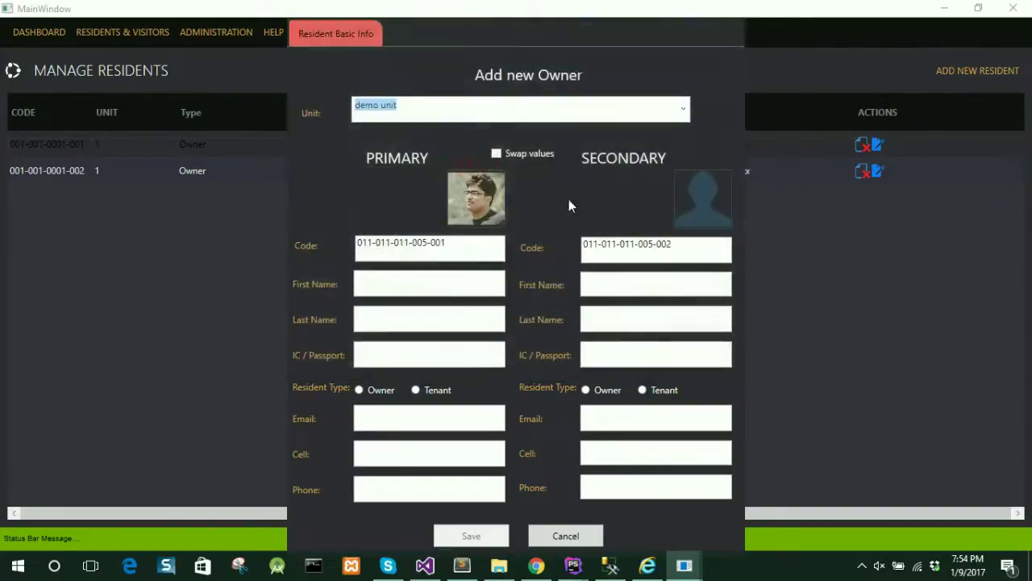
left_click(702, 191)
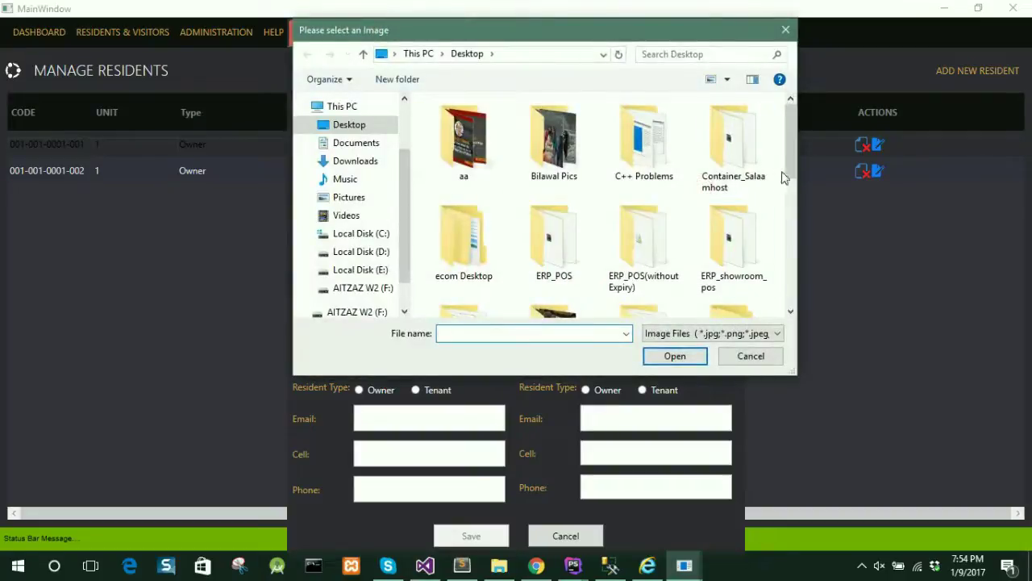
left_click_drag(789, 169, 781, 275)
double_click(552, 257)
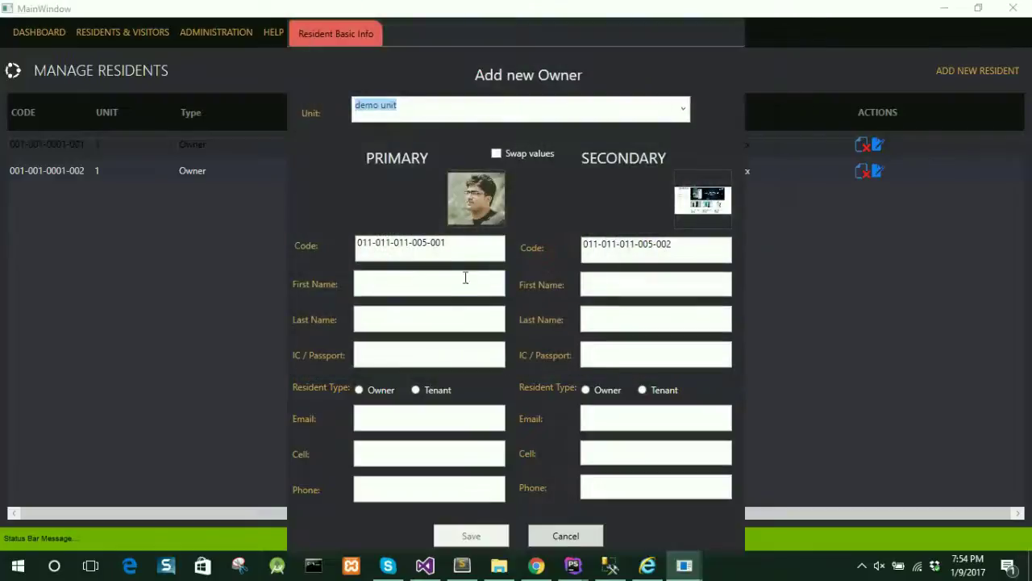
left_click(442, 282)
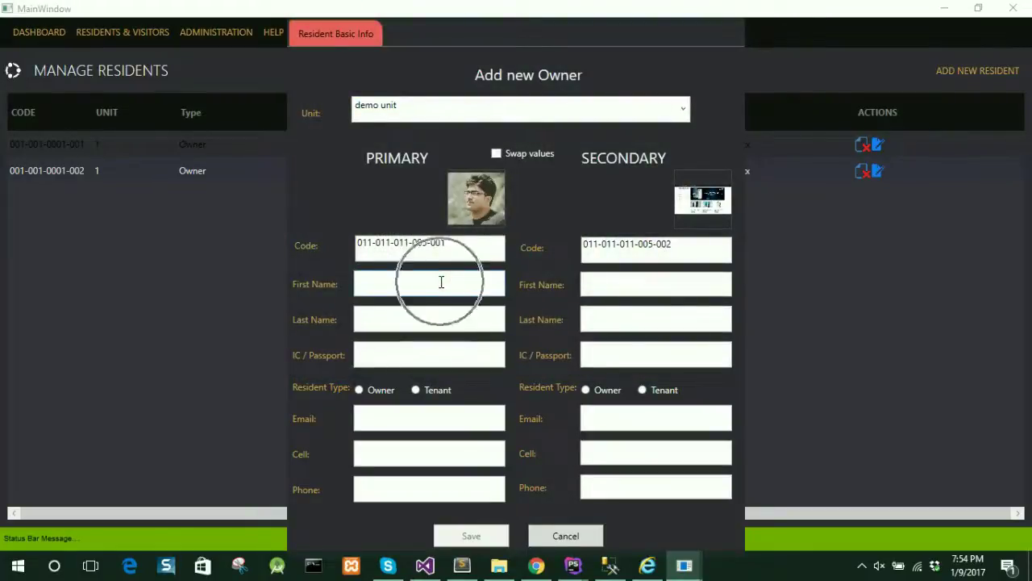
- Enter the primary owner 'demo primary' with IC/passport number, e-mail, cell and phone numbers
left_click(588, 284)
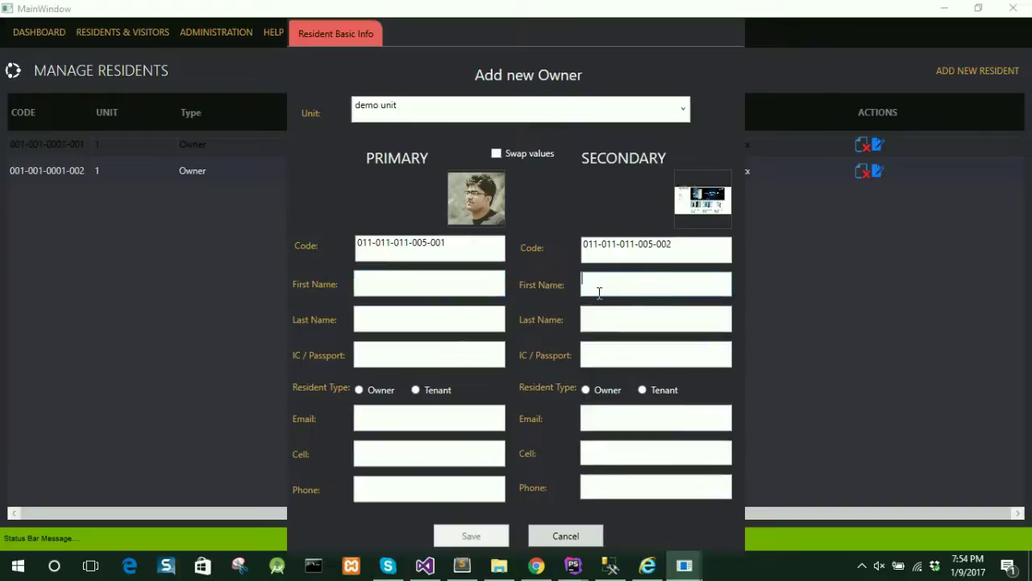
left_click(427, 283)
type("demo primary")
key("Tab")
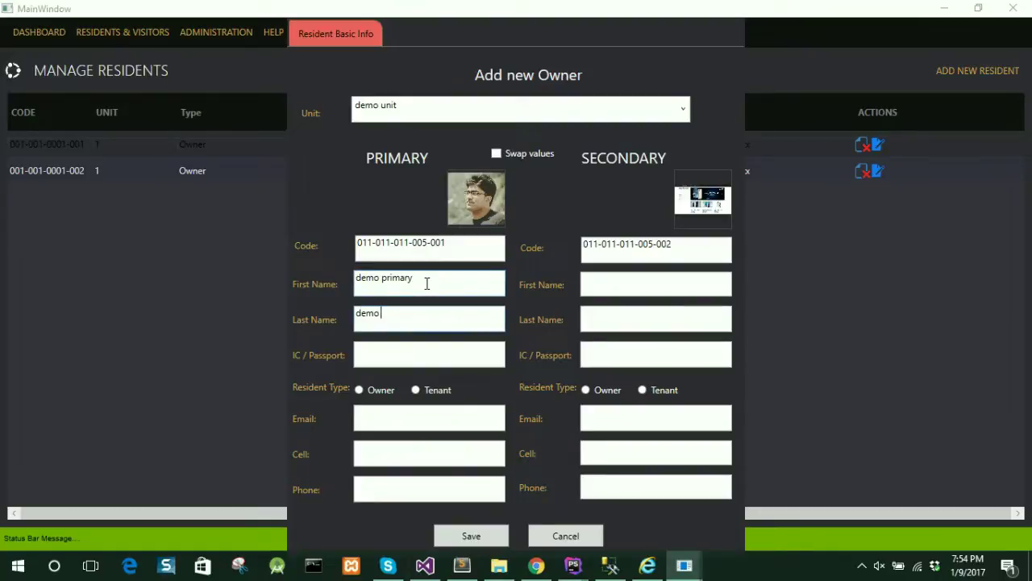
type("demo priamry")
key("Tab")
type("3")
key("Tab")
type("12312")
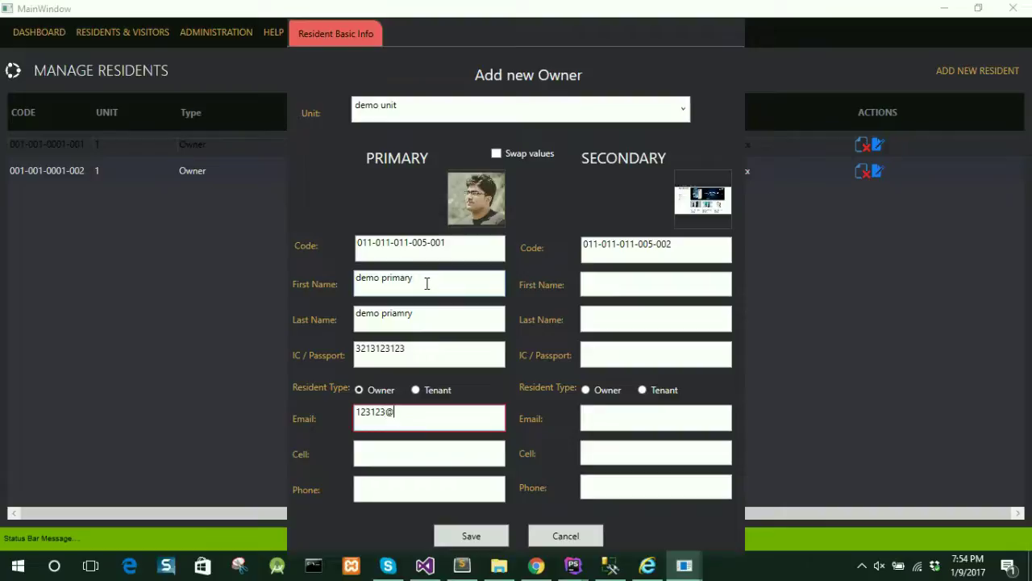
type("3@mail.com")
key("Tab")
type("123123123")
key("Tab")
type("312312312")
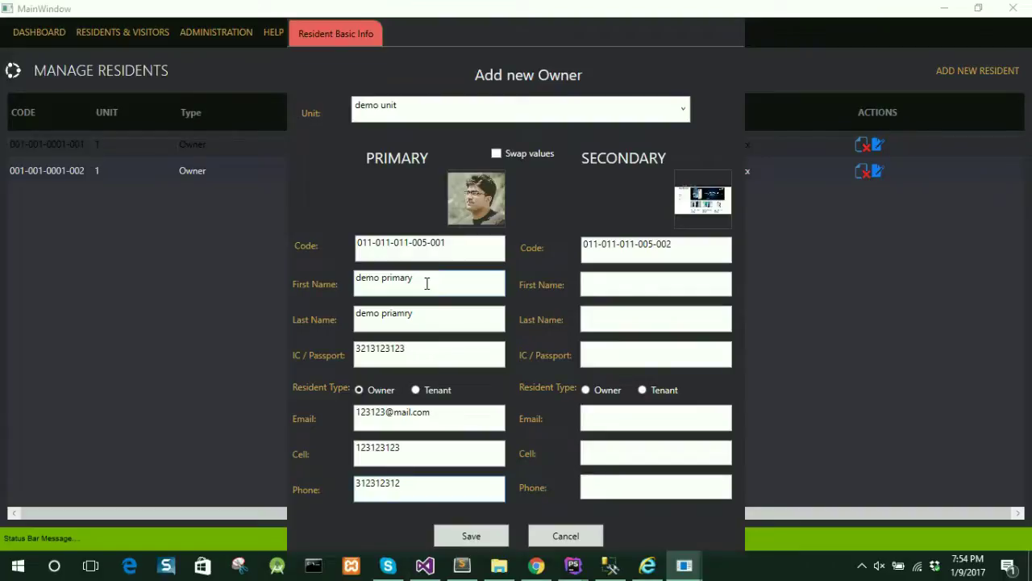
- Enter the secondary owner 'demo secondary' with IC/passport, e-mail and cell number, then save both owners
left_click(615, 278)
type("LoadUnits();")
key("ctrl+z")
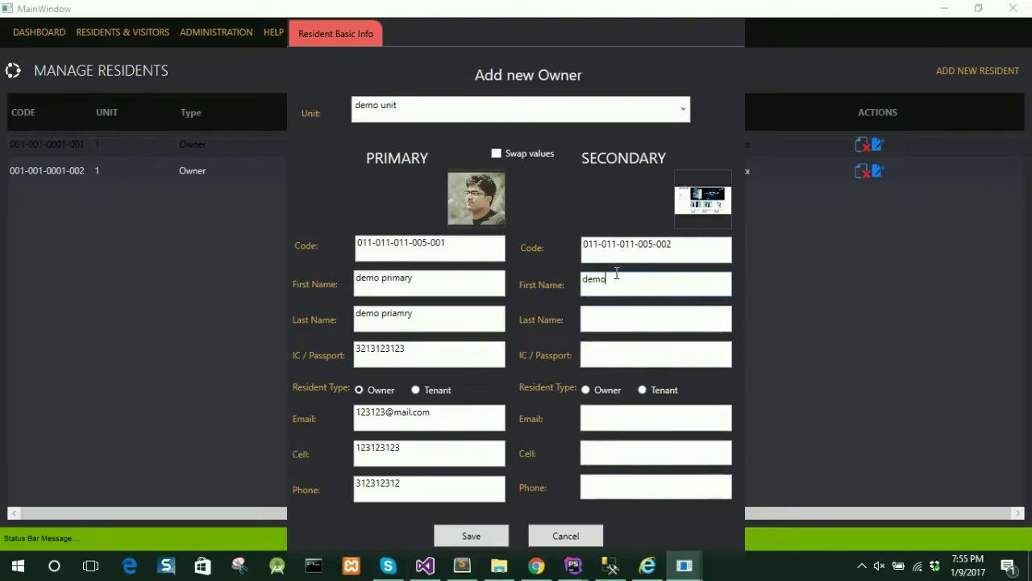
type("demo secondary")
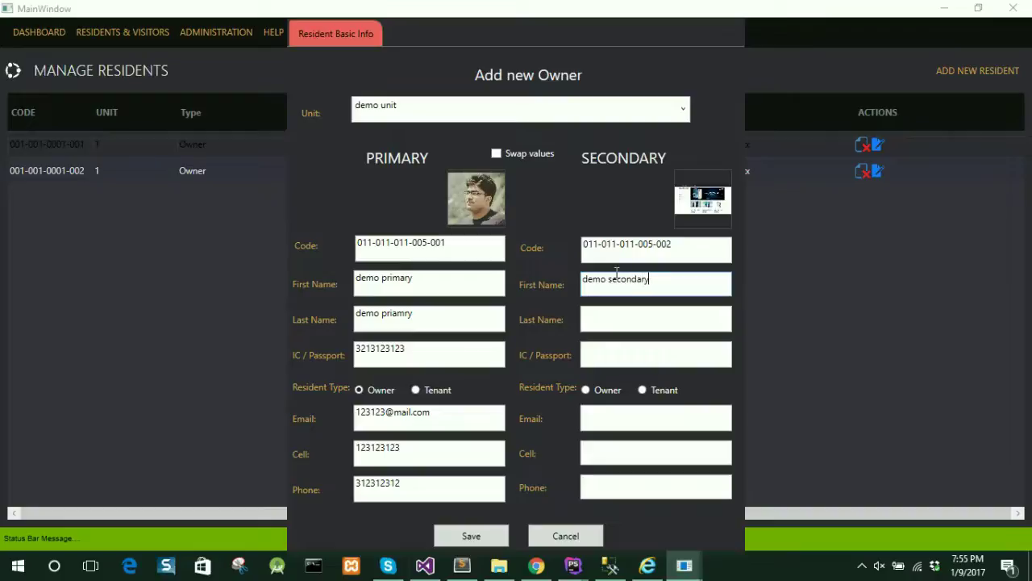
key("ctrl+a")
key("ctrl+c")
key("Tab")
key("ctrl+v")
key("Tab")
type("312312312")
key("Tab")
type("123312@")
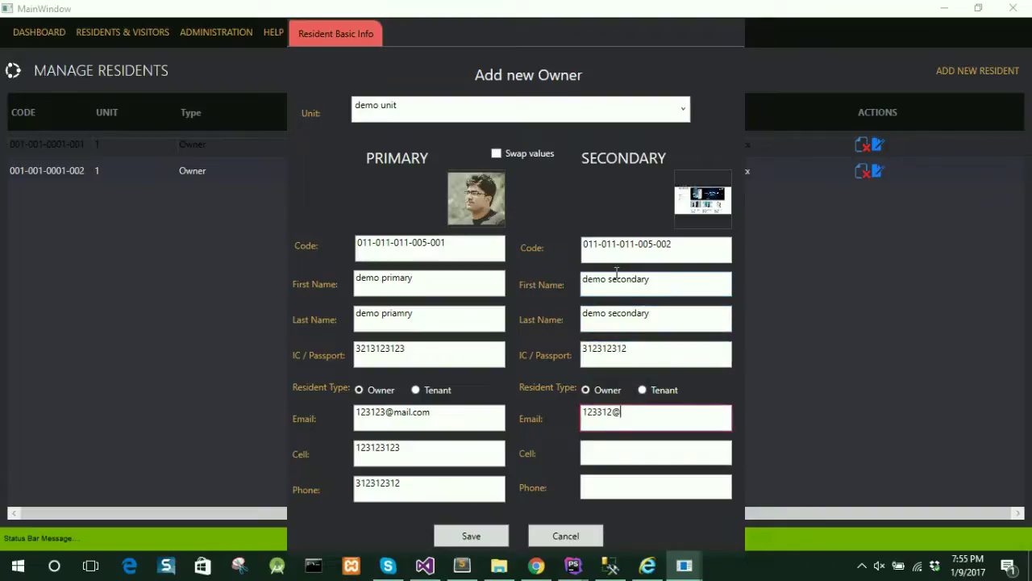
type("mail.com")
key("Tab")
type("123123123")
key("Tab")
type("123123123")
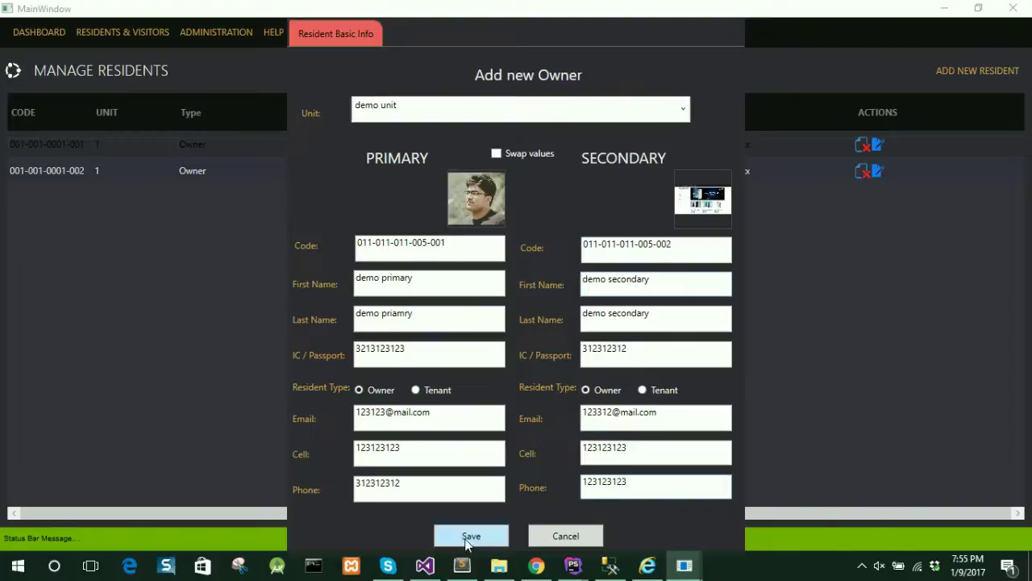
left_click(468, 537)
- Back in the residents list, open the demo secondary owner's details to verify them, then close
left_click(685, 566)
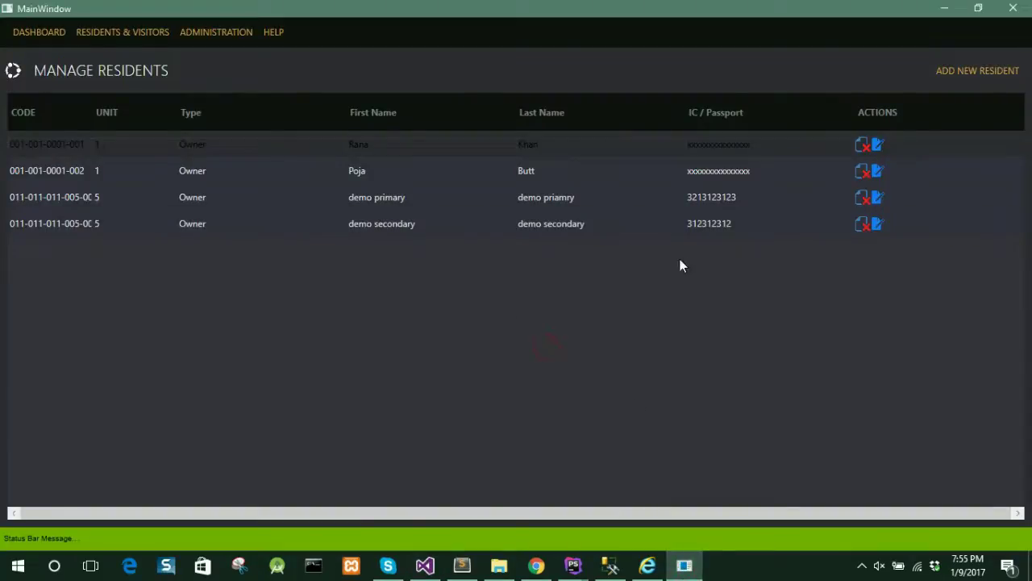
left_click(878, 226)
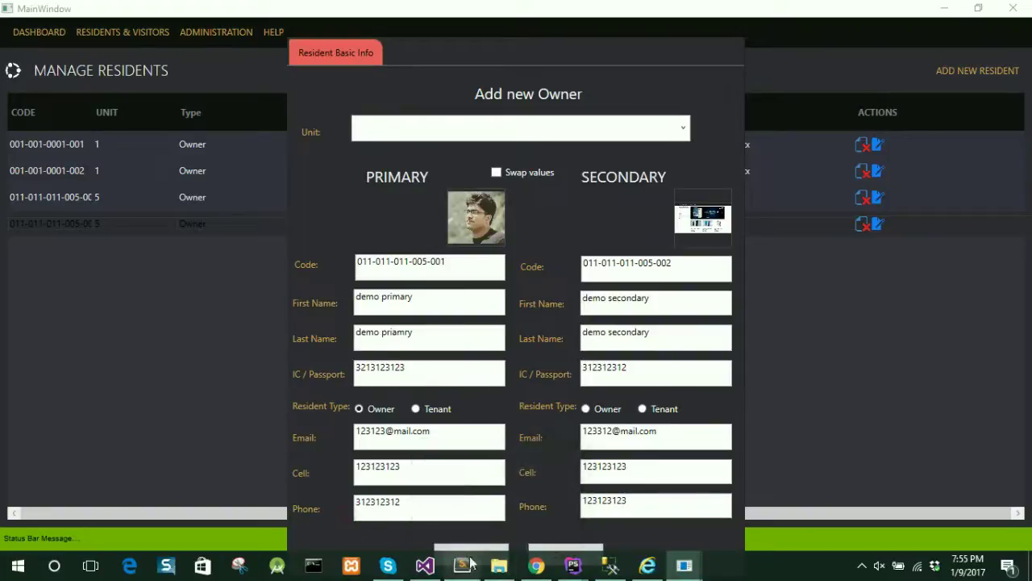
left_click(472, 553)
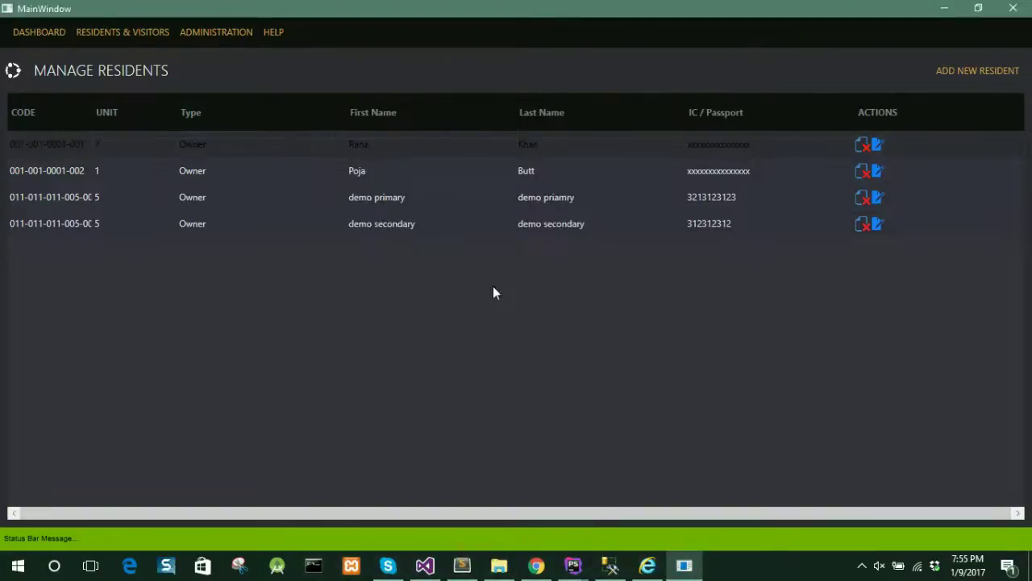
- Go to Residents & Visitors > Manage Visitors, then bring up the VMS web portal
left_click(160, 33)
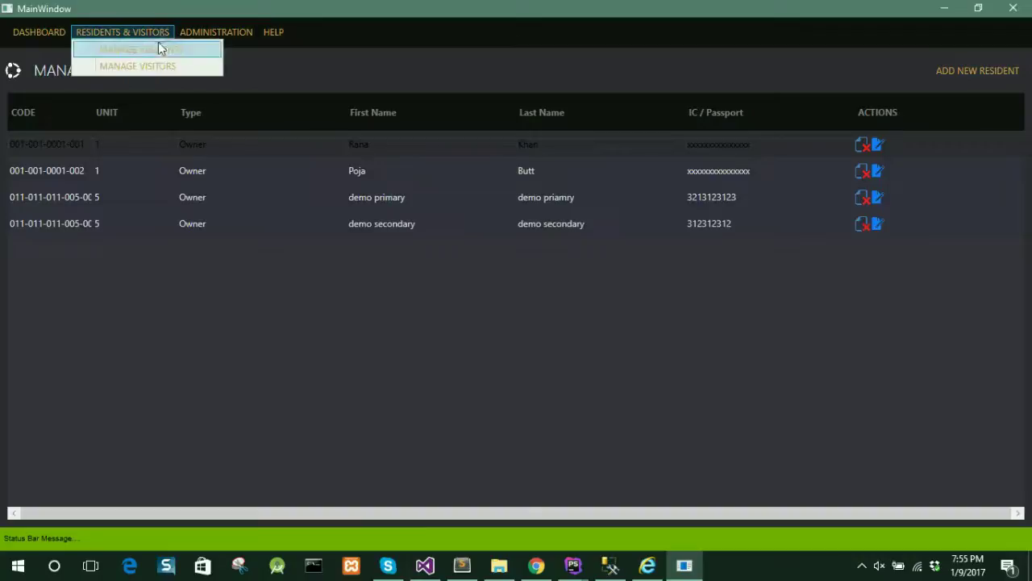
left_click(151, 68)
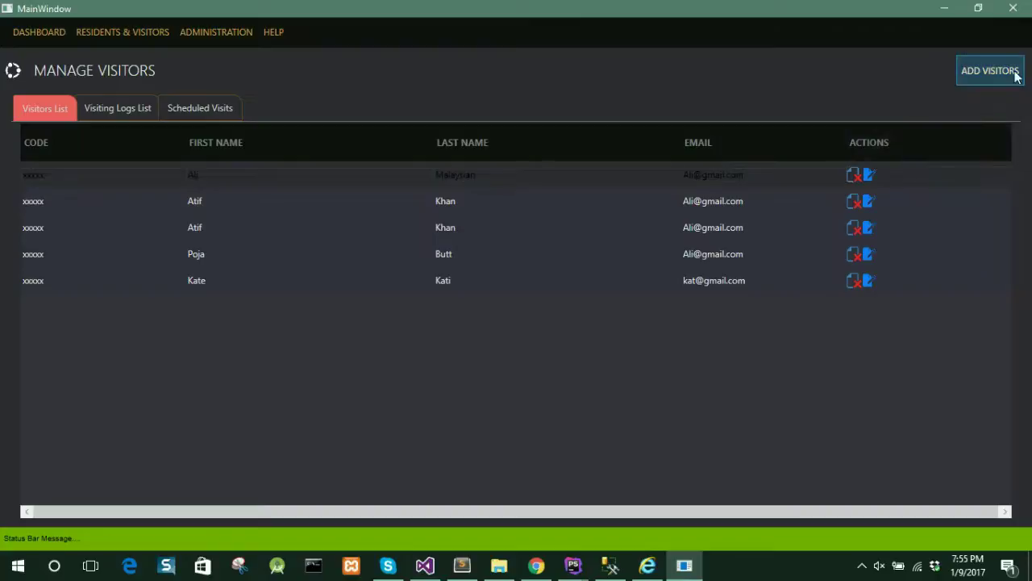
left_click(862, 566)
left_click(908, 535)
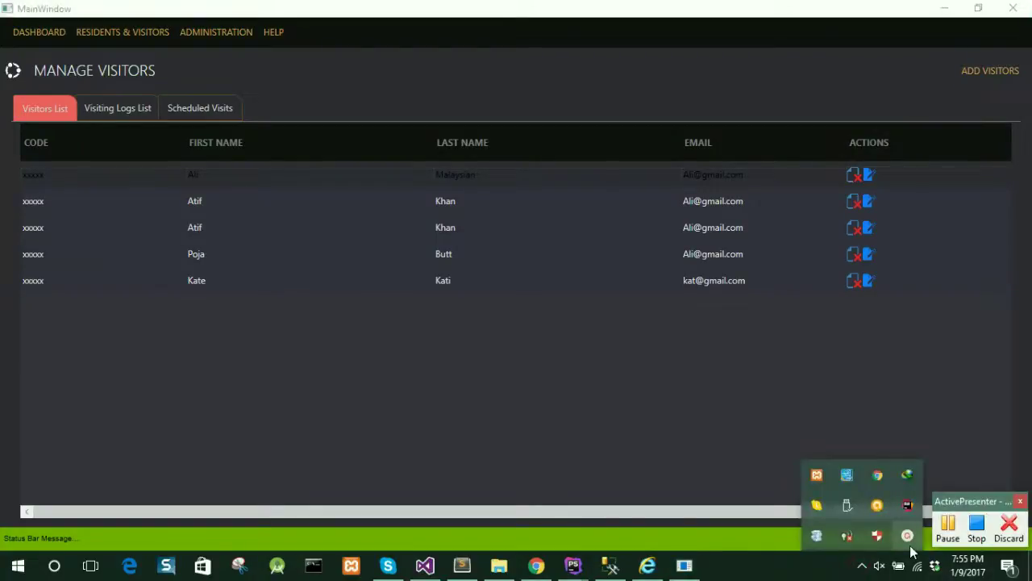
left_click(949, 531)
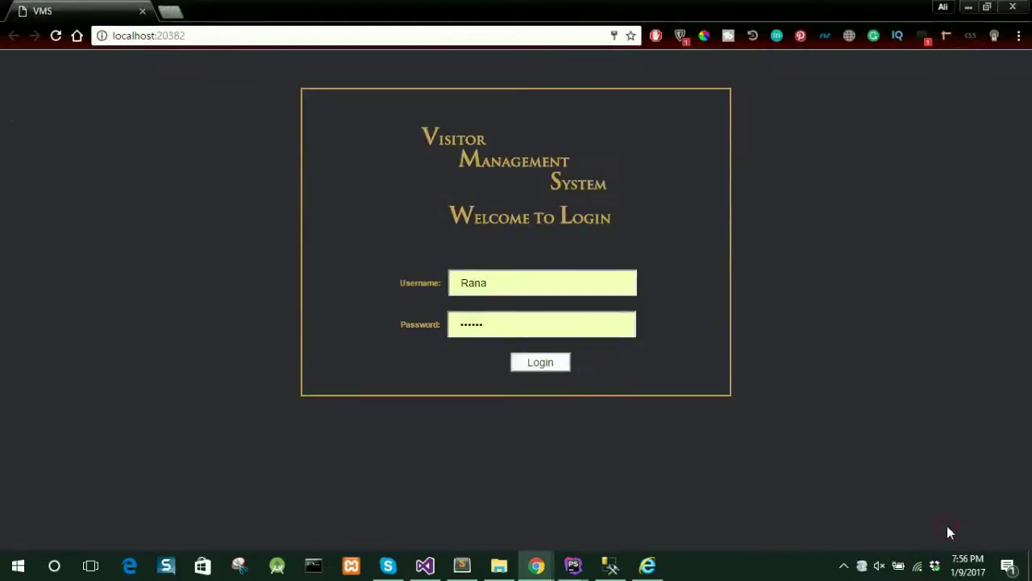
- Clear the prefilled credentials, fill them from the saved login entry, and sign in
left_click_drag(495, 285, 451, 285)
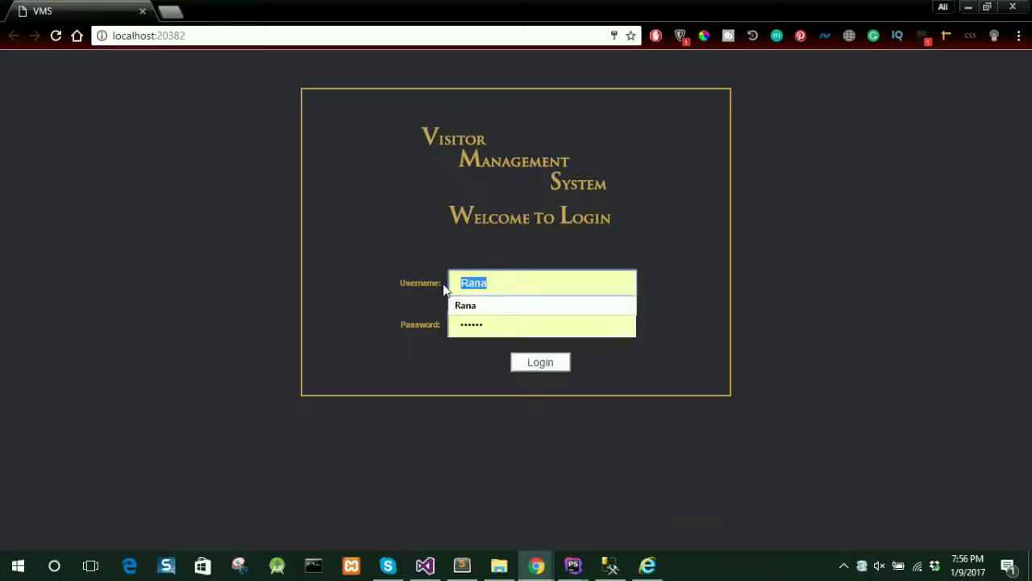
key("BackSpace")
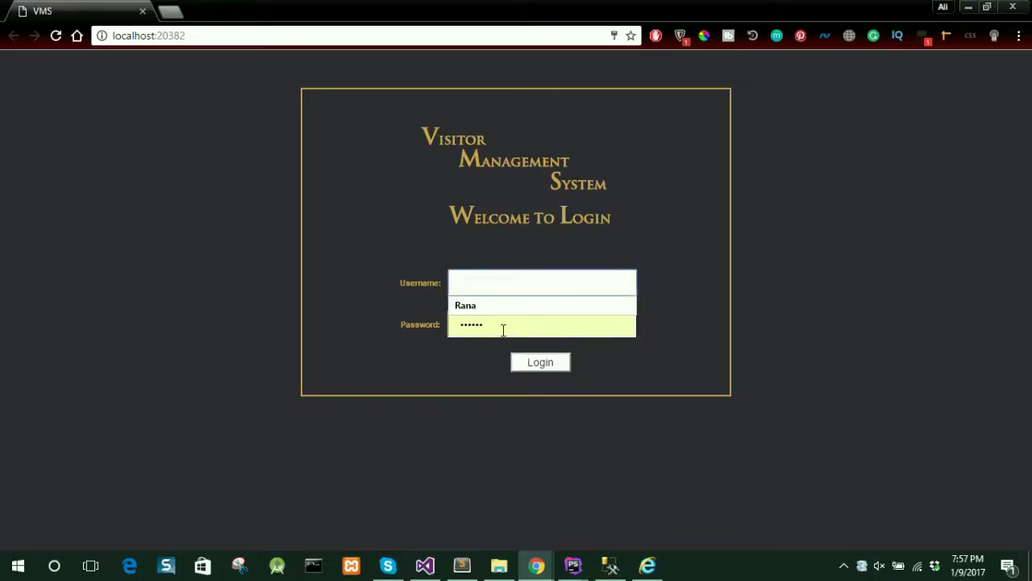
double_click(503, 329)
key("BackSpace")
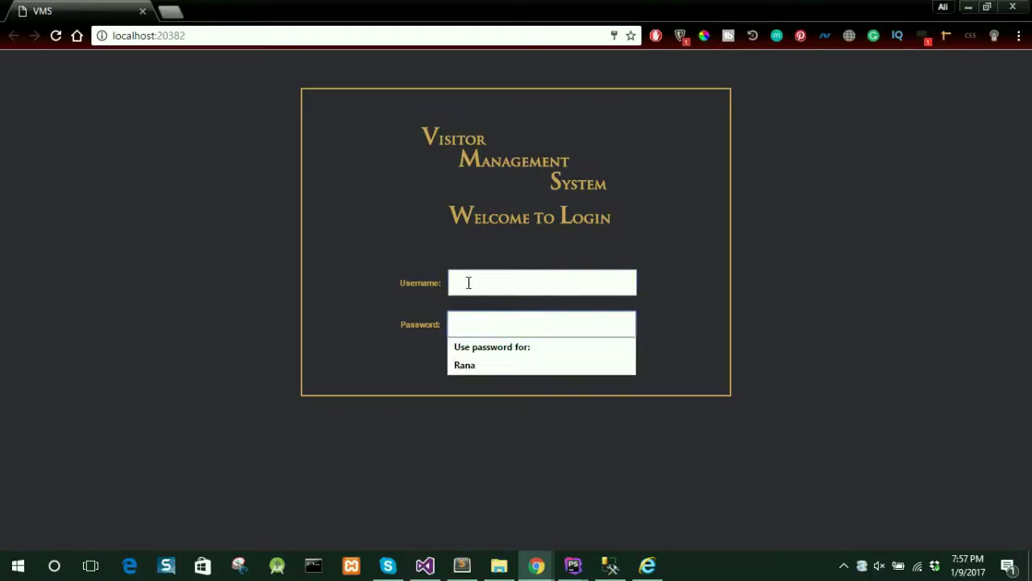
left_click(468, 283)
left_click(484, 307)
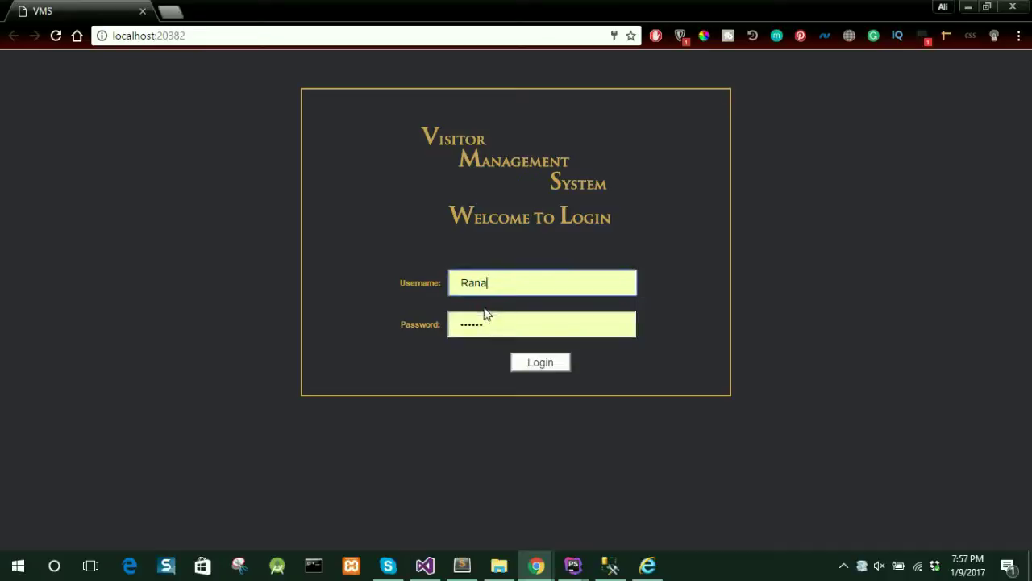
left_click(537, 367)
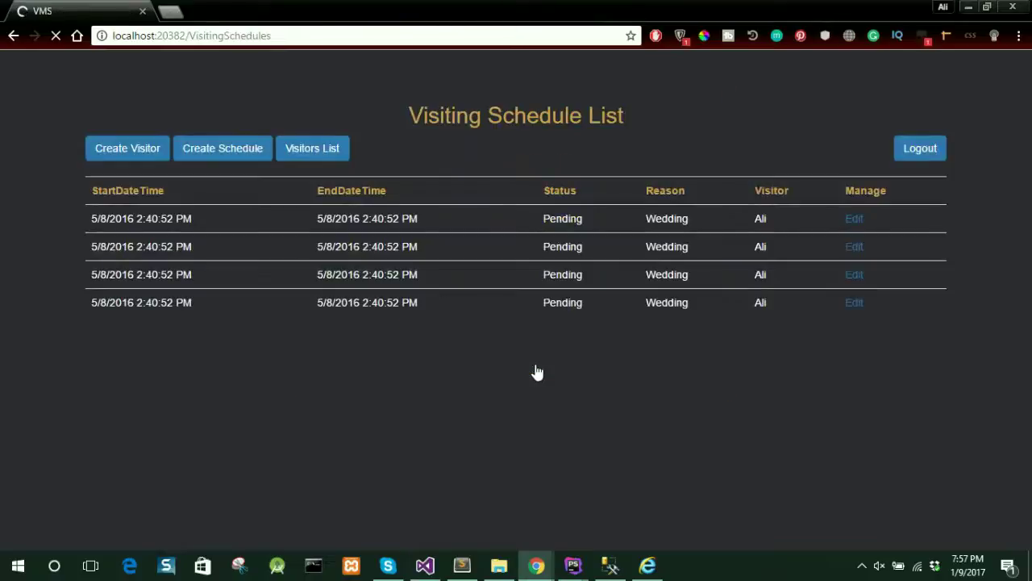
- Start a new visitor with first name Demo and fill in the visitor's e-mail address
left_click(134, 153)
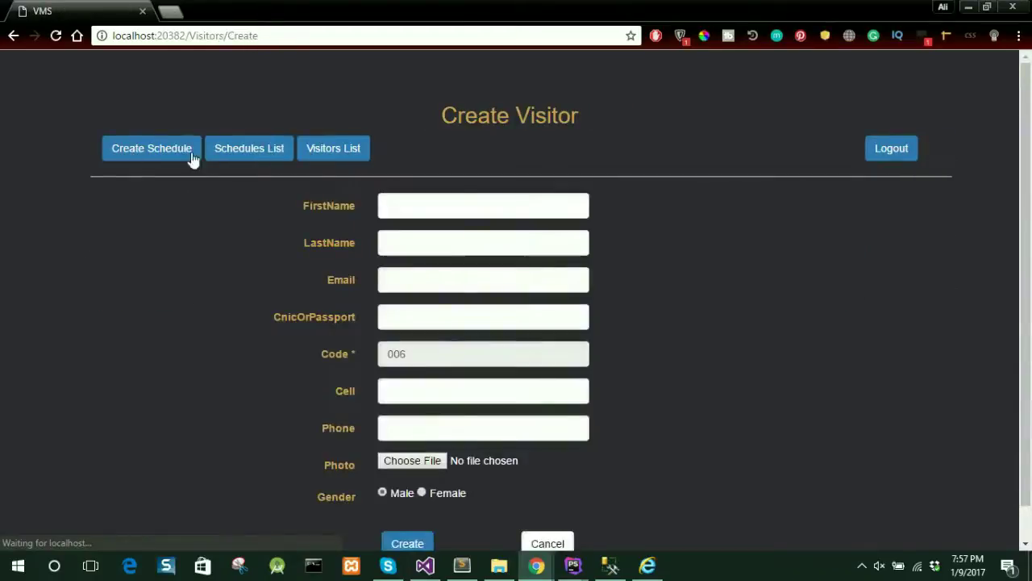
left_click(426, 208)
type("Demo")
key("Tab")
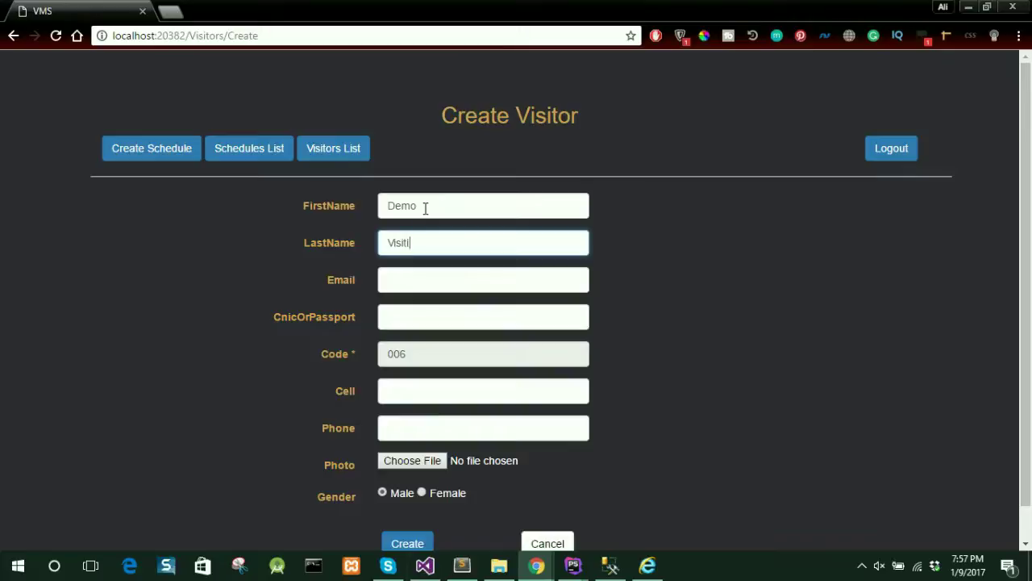
type("demo@demo.com")
key("Tab")
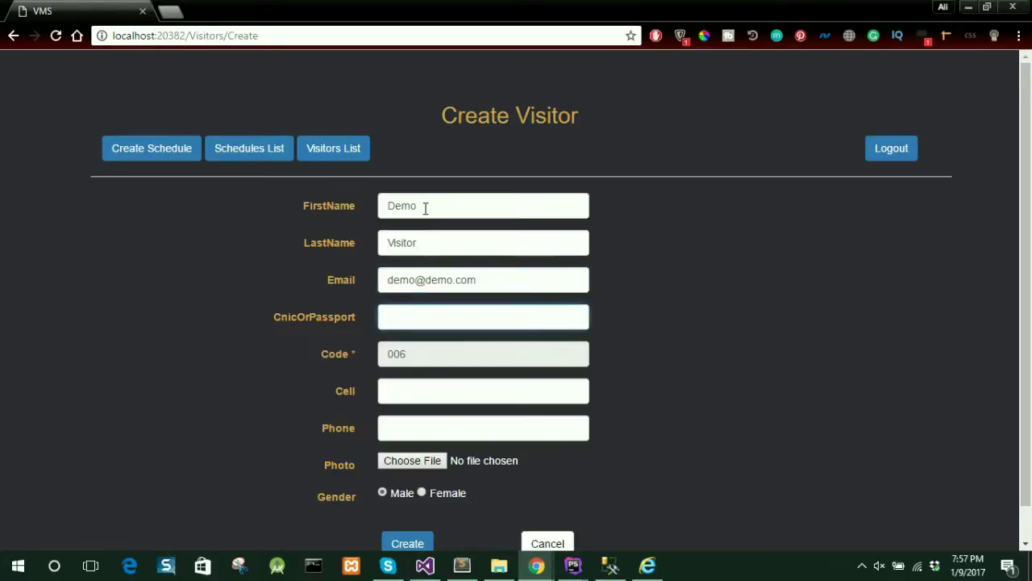
- Enter the visitor's CNIC/passport number, cell number and phone number, skipping the automatic code
key("Tab")
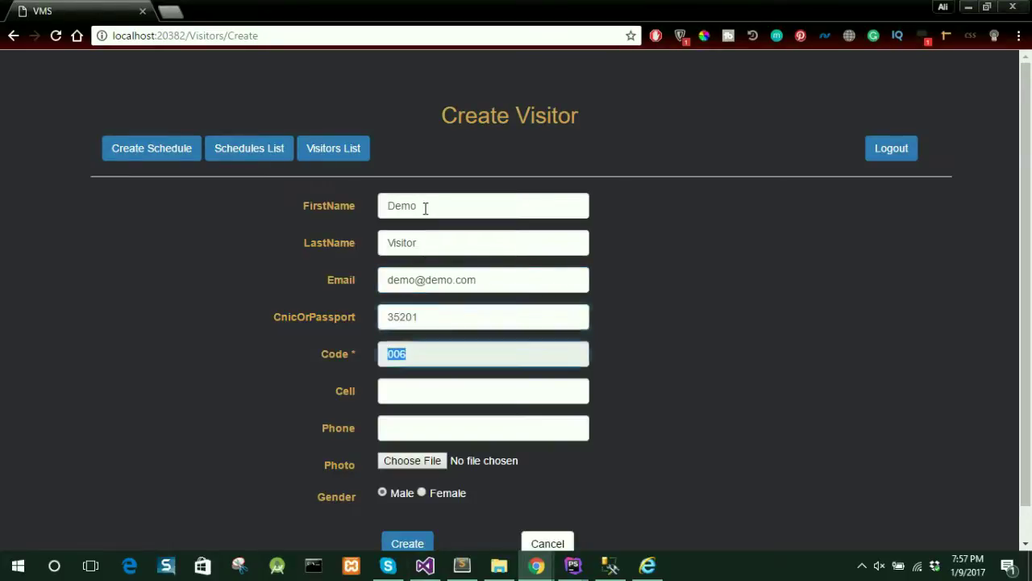
key("Tab")
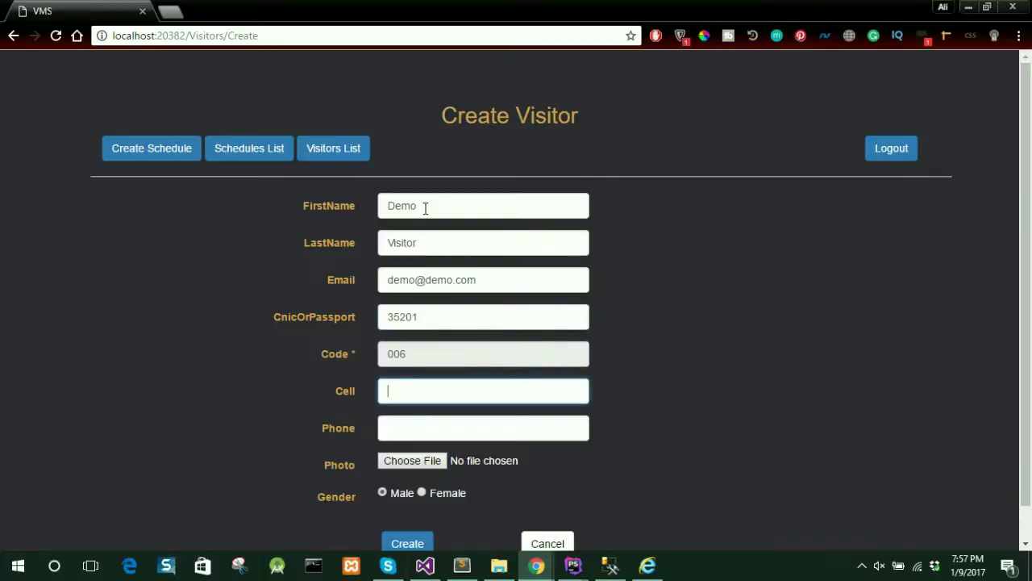
key("Tab")
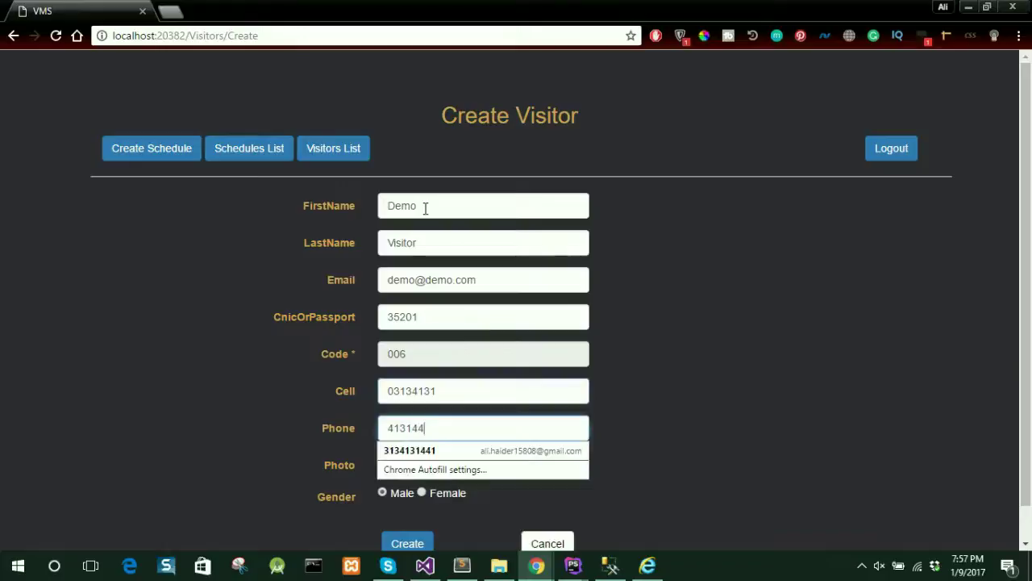
key("Tab")
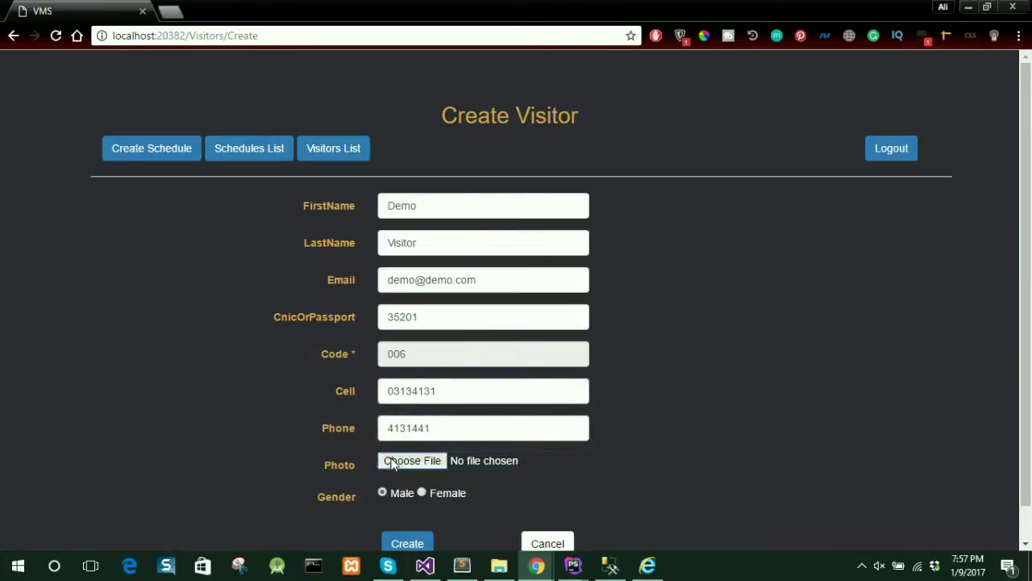
- Attach Ali.png from the Desktop as the visitor's photo and create the record
left_click(394, 460)
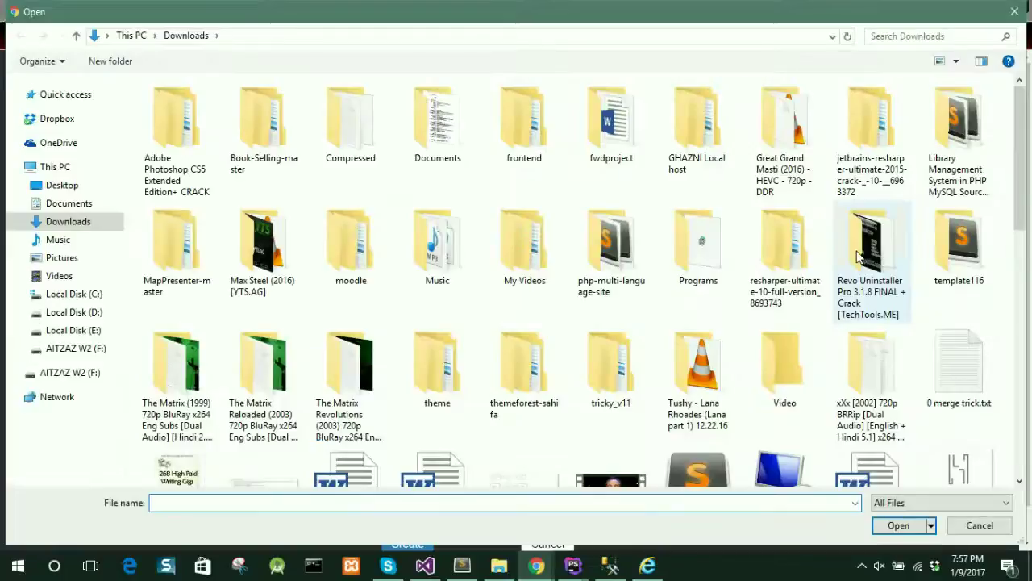
scroll(1022, 220, "down", 2)
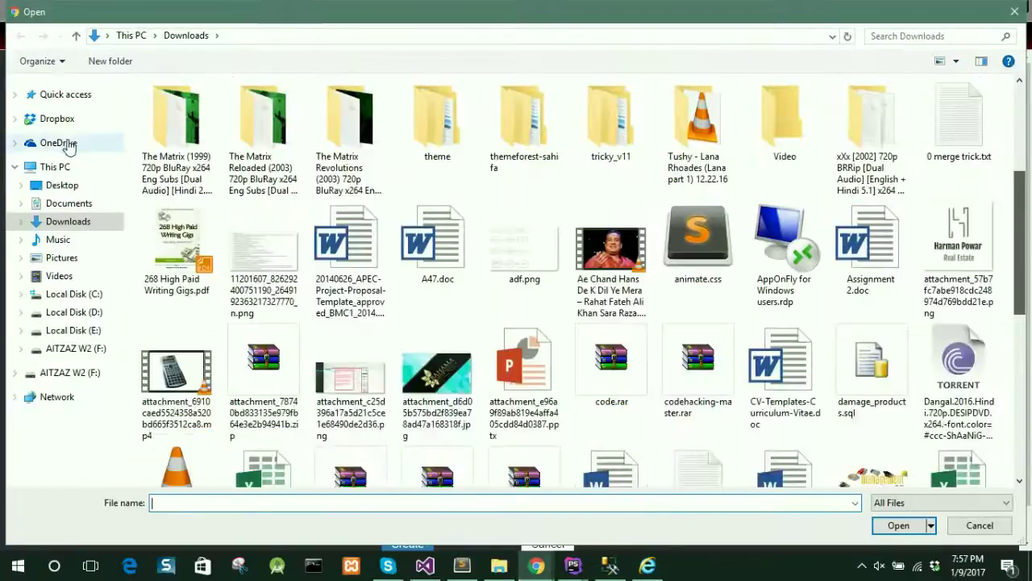
left_click(71, 192)
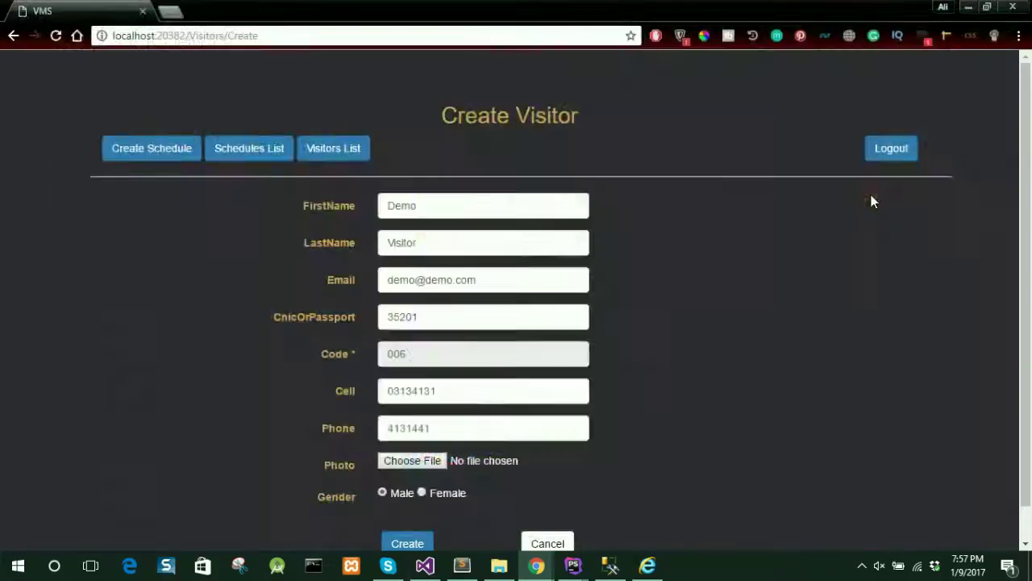
double_click(871, 216)
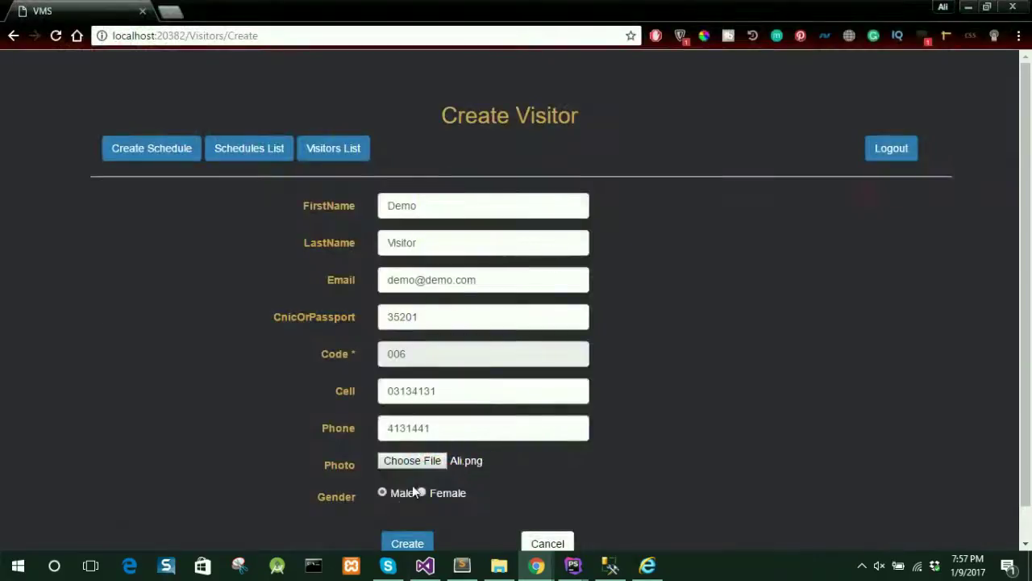
left_click(409, 543)
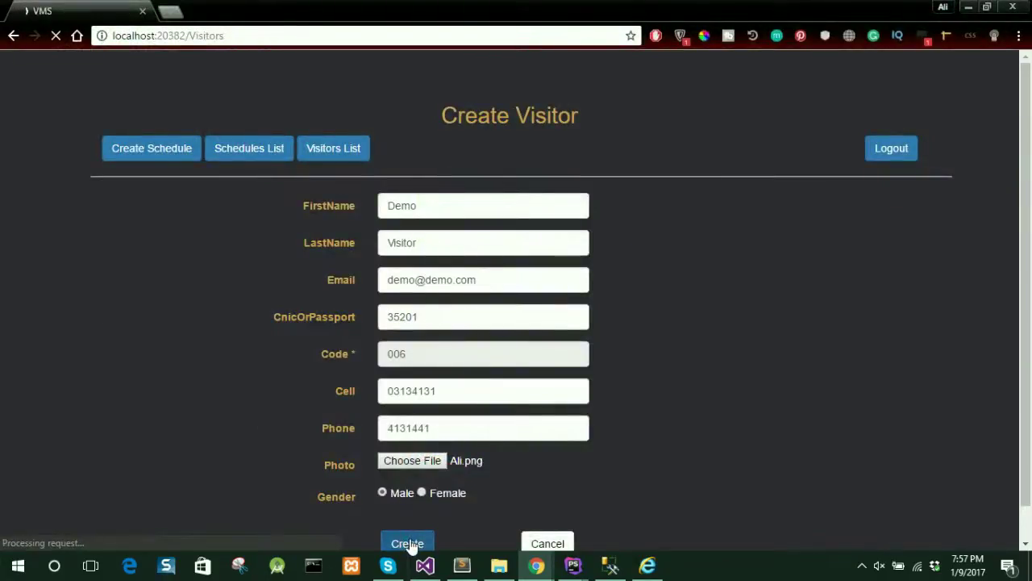
- Reopen the Demo Visitor record and save it with Update
scroll(847, 392, "down", 4)
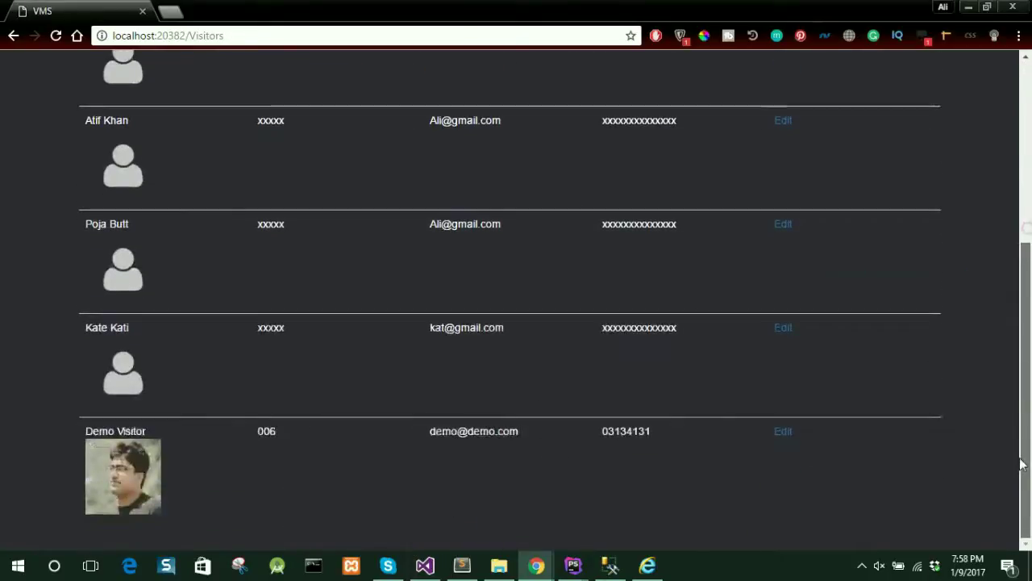
left_click(788, 433)
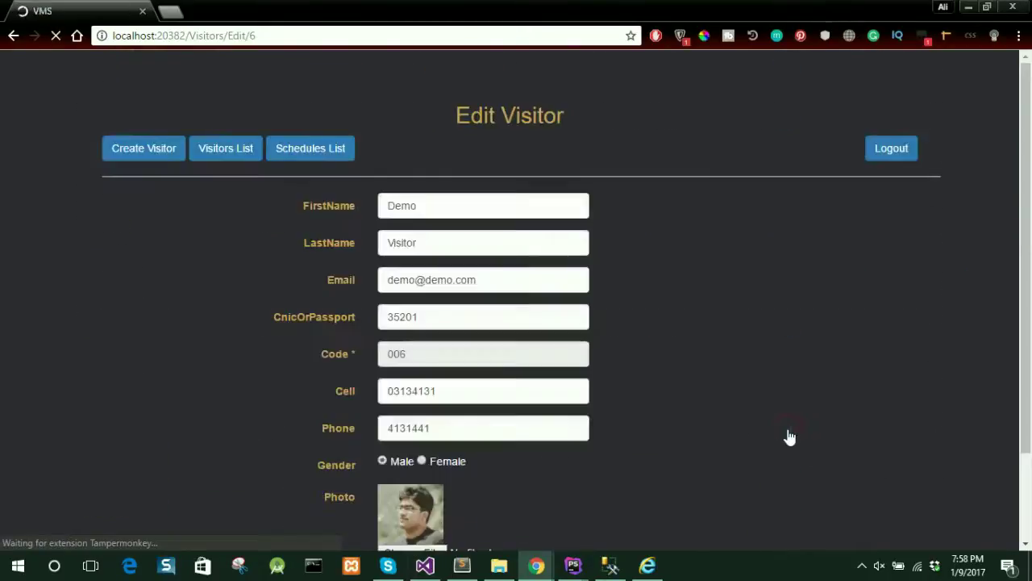
scroll(1031, 179, "down", 3)
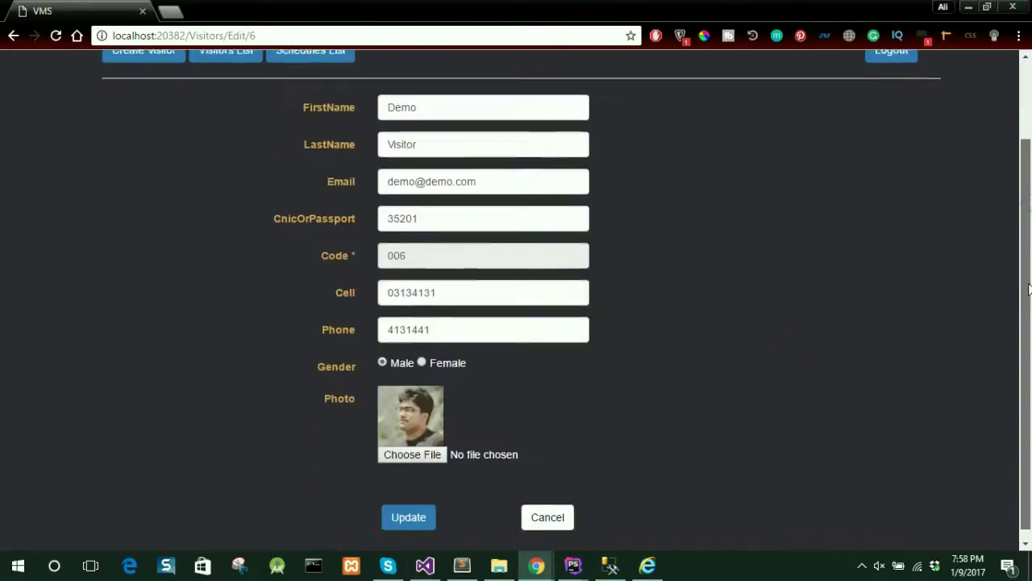
left_click(408, 508)
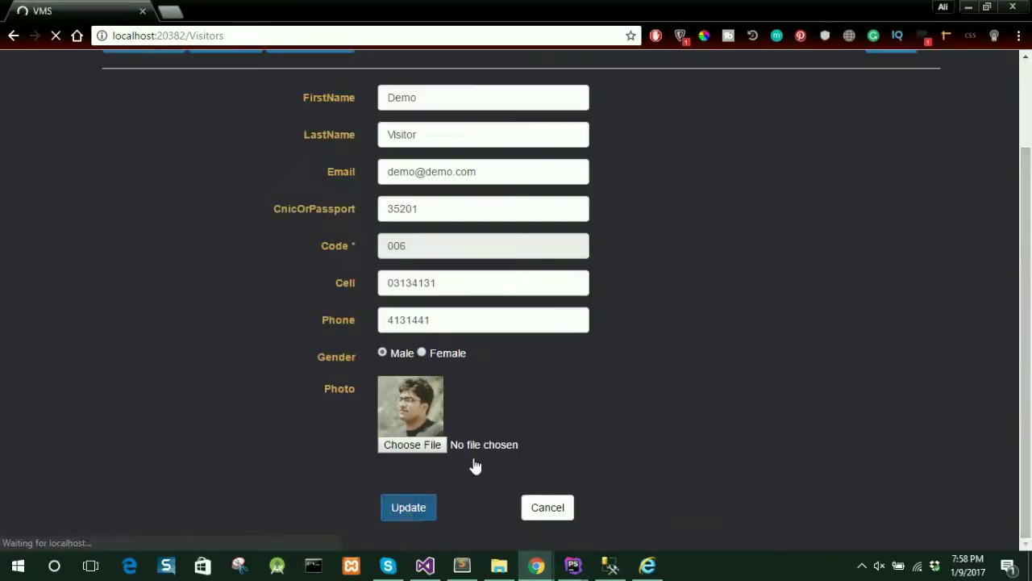
left_click(231, 155)
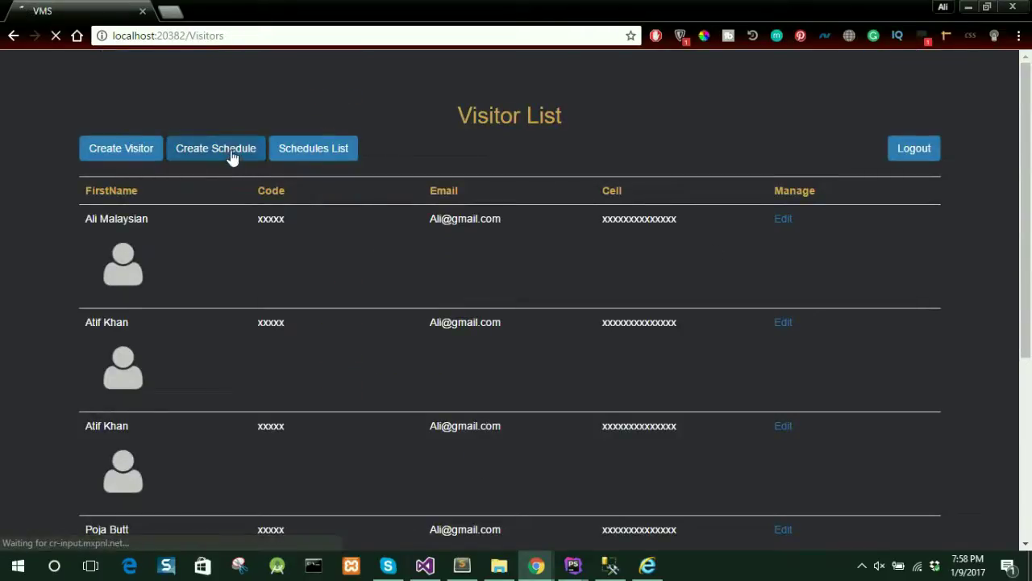
- Create a schedule for visitor Demo, reason Wedding, from 9 to 10 January 2017
left_click(568, 208)
left_click(526, 386)
left_click(509, 237)
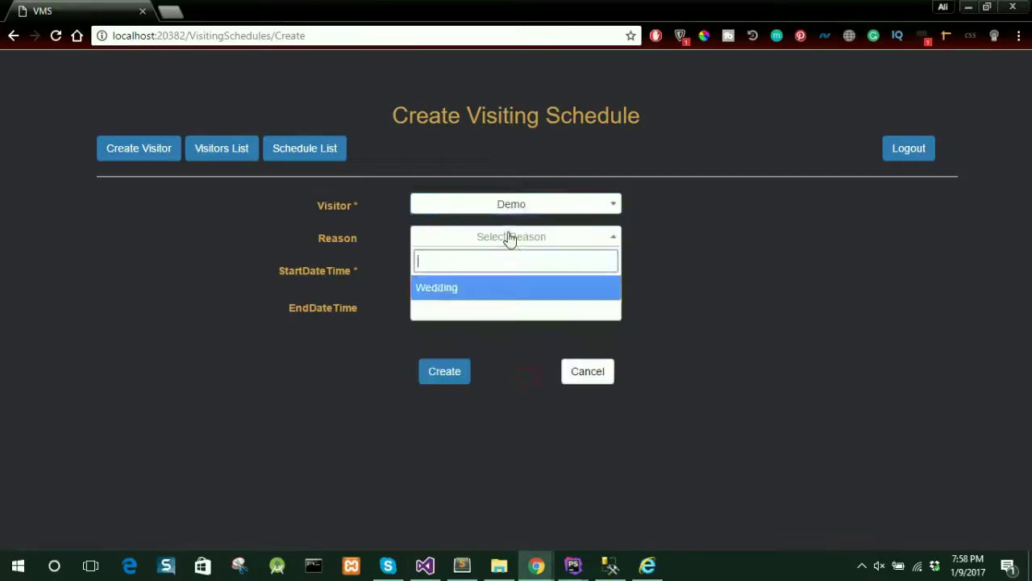
left_click(504, 293)
left_click(501, 268)
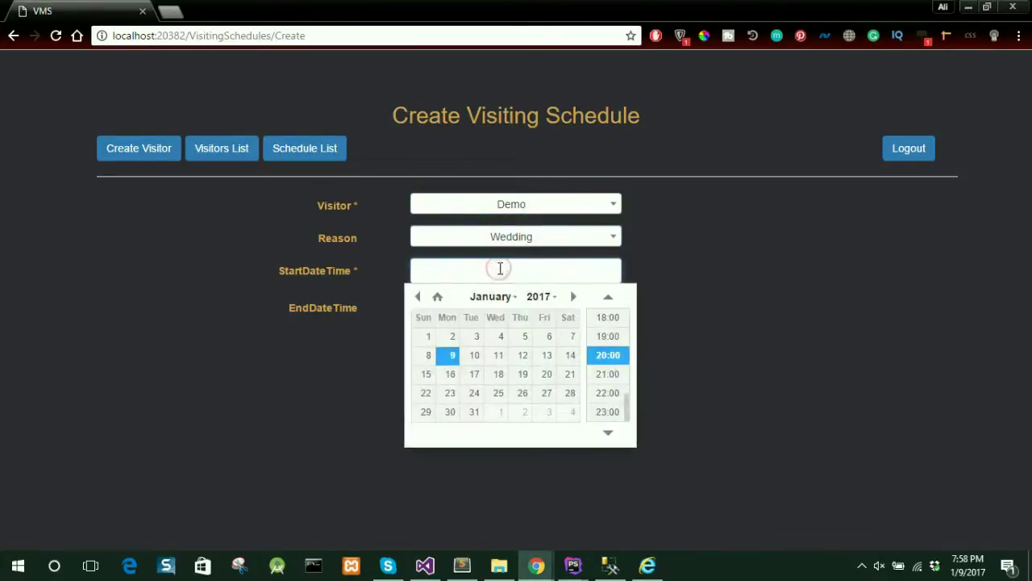
left_click(453, 357)
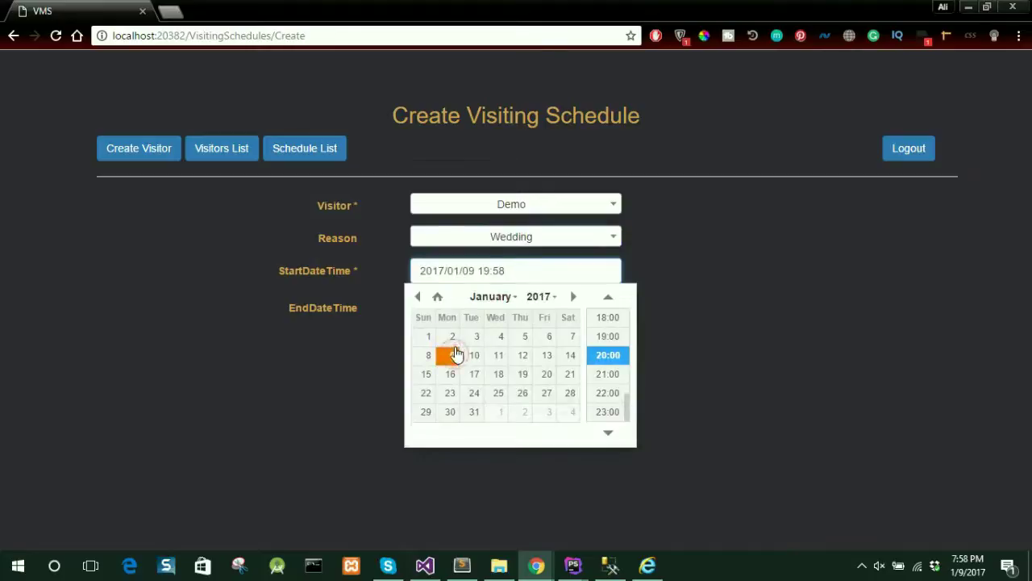
left_click(483, 313)
left_click(474, 392)
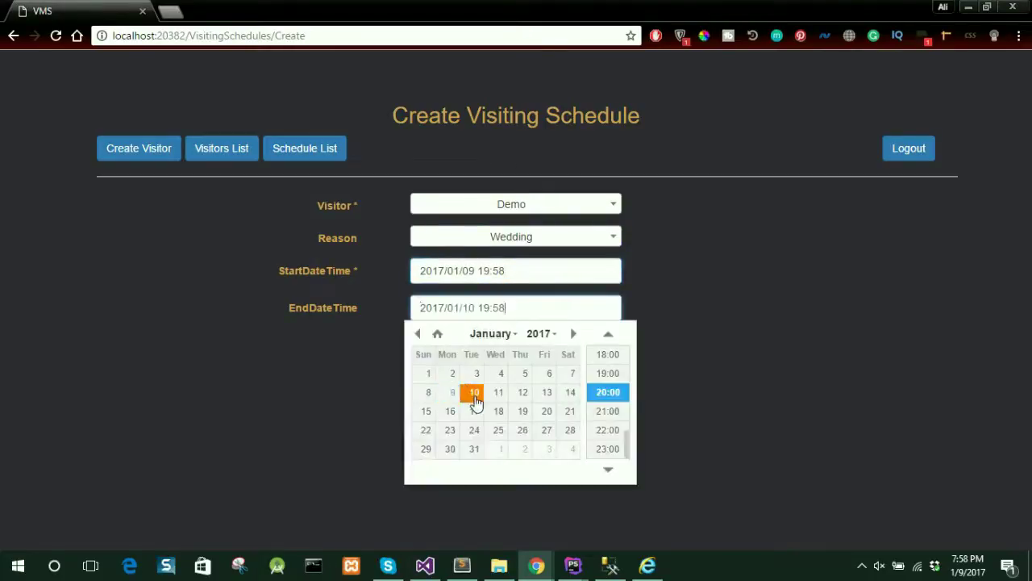
left_click(451, 384)
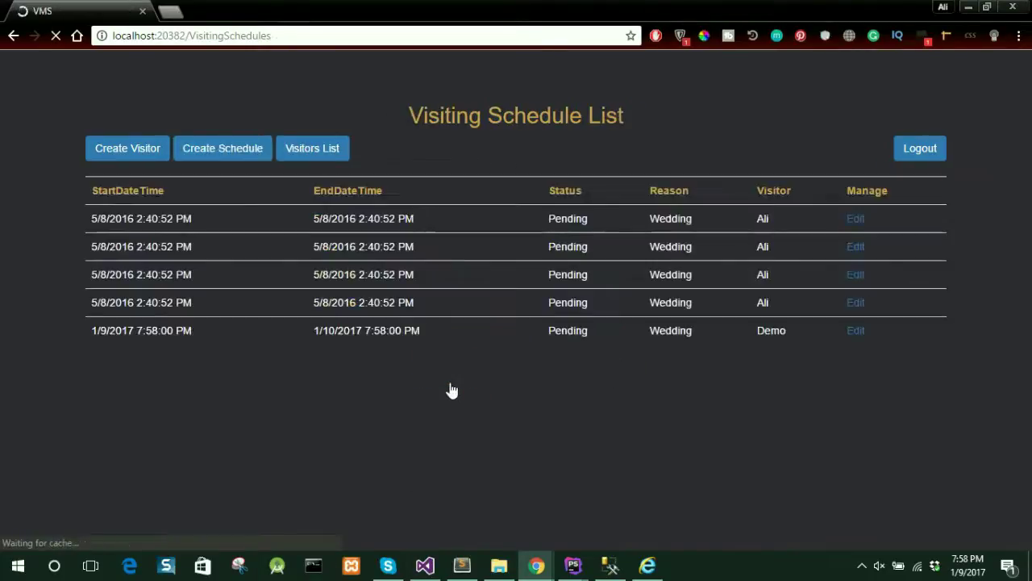
- Highlight the new Demo entry in the Visiting Schedule List to check it
left_click_drag(52, 322, 345, 339)
left_click(497, 357)
left_click_drag(794, 331, 739, 322)
left_click(733, 342)
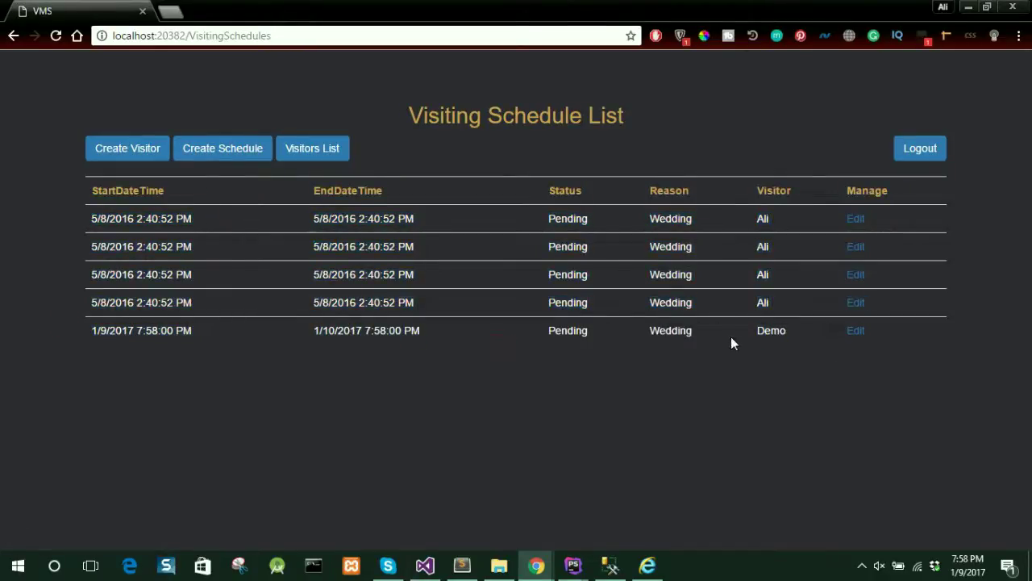
- Log out of the VMS web portal
left_click(919, 149)
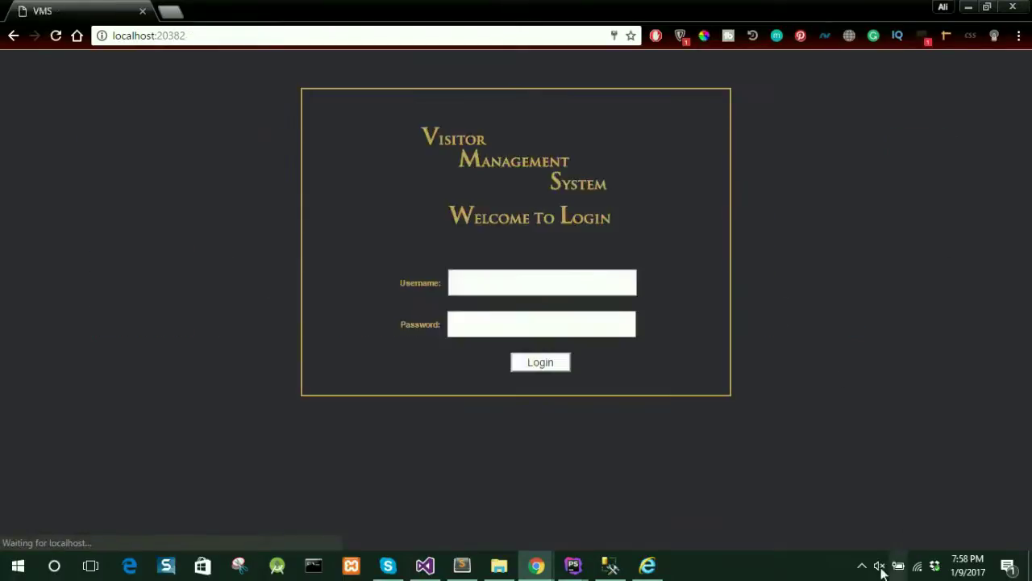
left_click(863, 567)
left_click(910, 536)
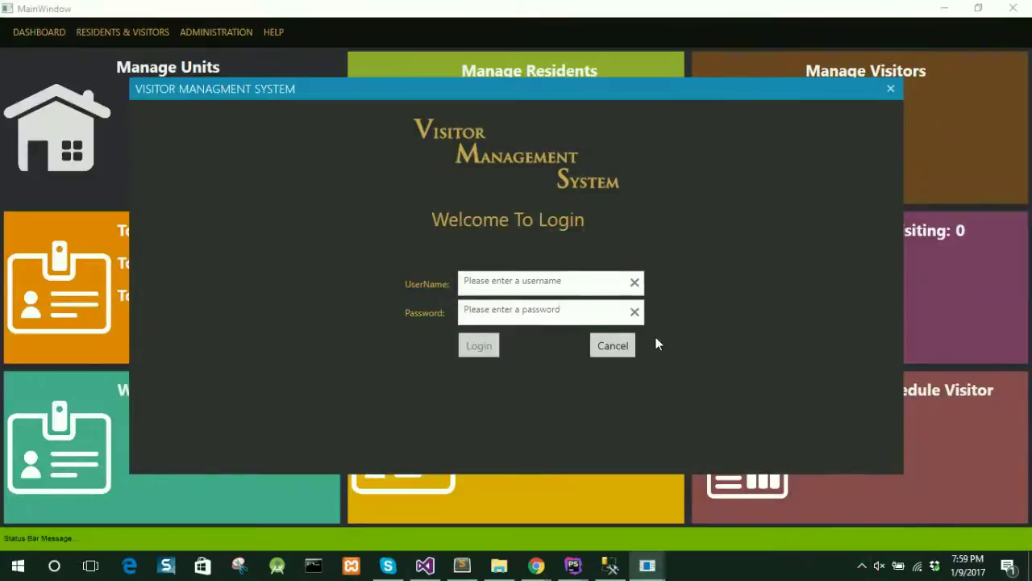
- Sign in to the VMS desktop app with the admin username and its password
left_click(571, 281)
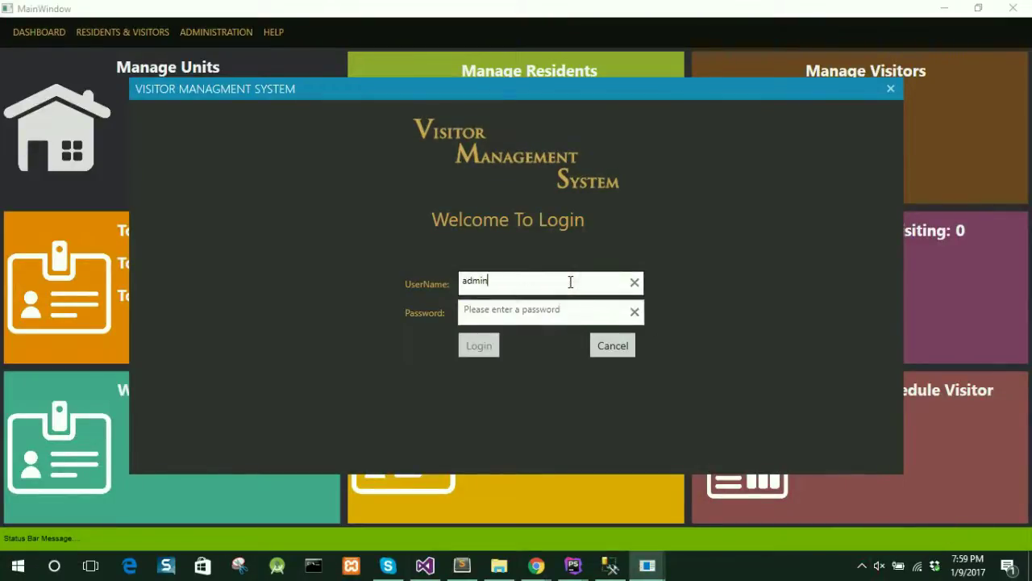
key("Tab")
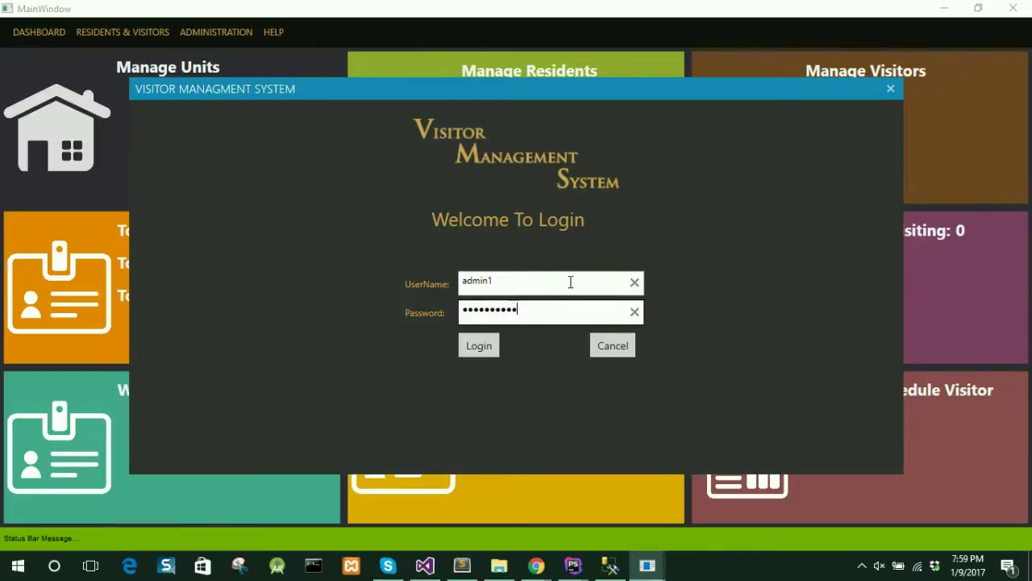
left_click(492, 344)
- Open Manage Visitors and select Demo's scheduled Wedding visit under Scheduled Visits
left_click(119, 32)
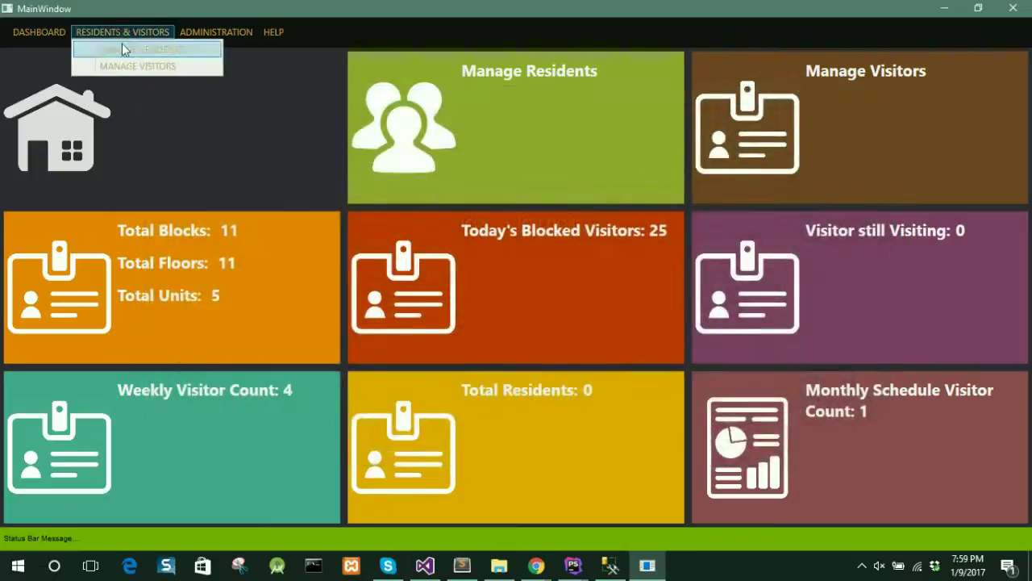
left_click(128, 59)
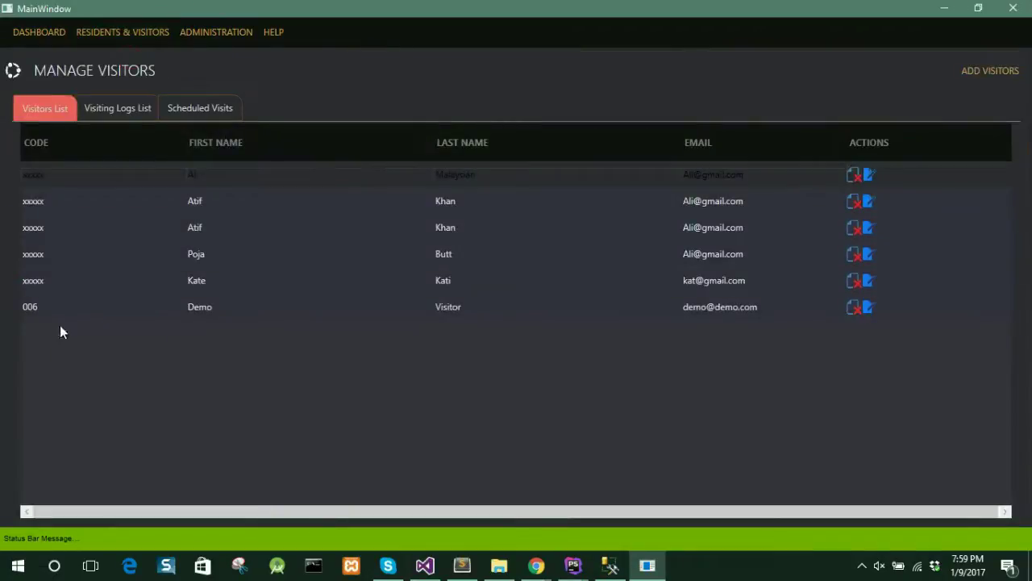
left_click(52, 310)
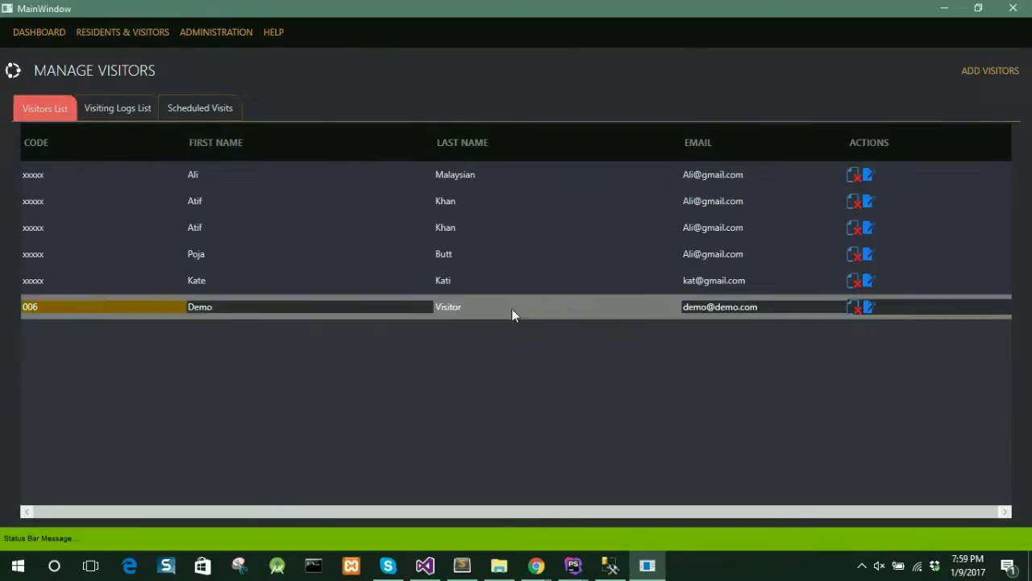
left_click(186, 112)
left_click(460, 280)
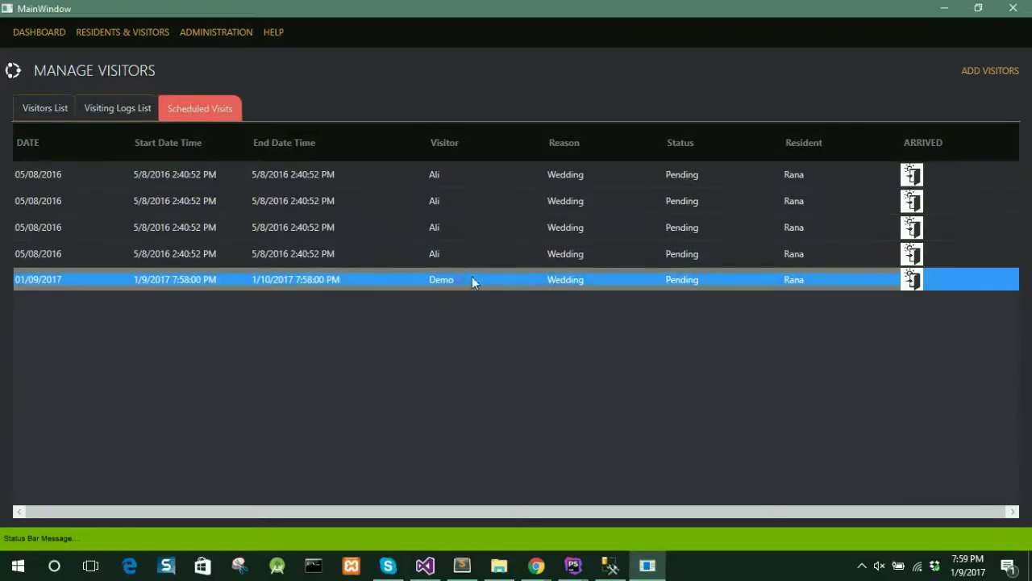
- Record Demo's arrival with entry point Gate_1 and save the visiting log
left_click(912, 280)
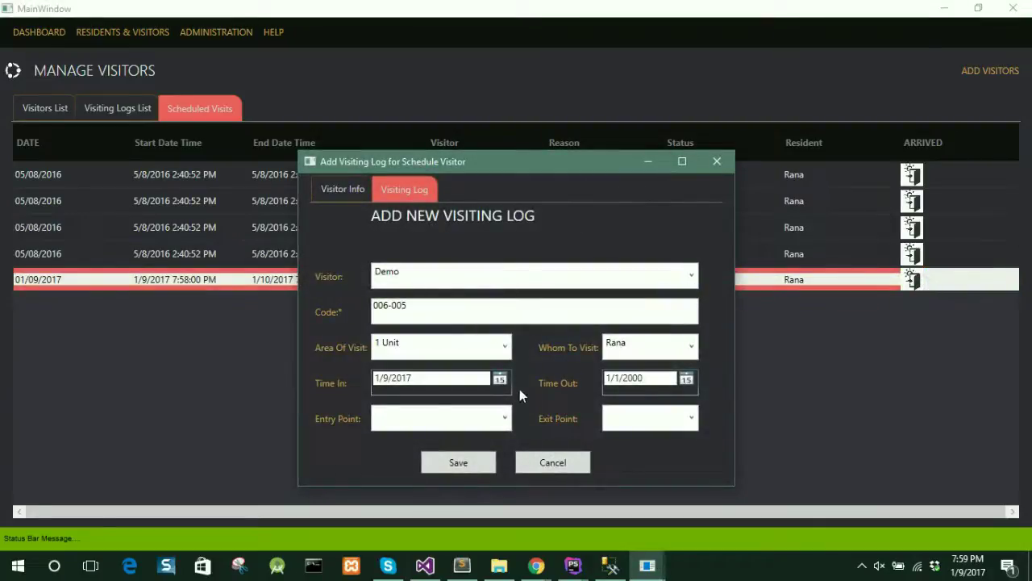
left_click(503, 419)
left_click(480, 436)
left_click(471, 460)
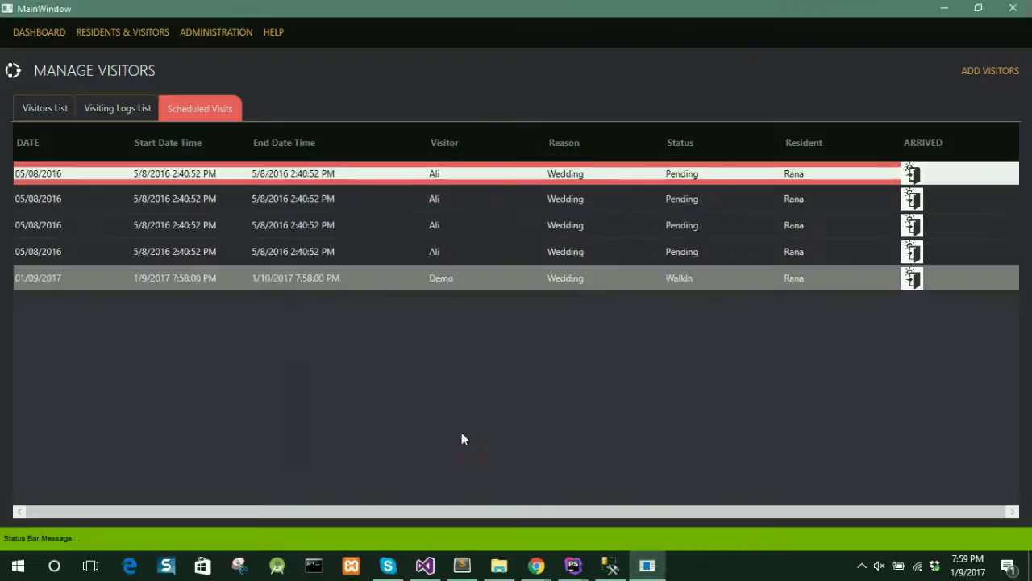
- Edit Demo's visiting log to set exit point Gate_2 and save it
left_click(125, 105)
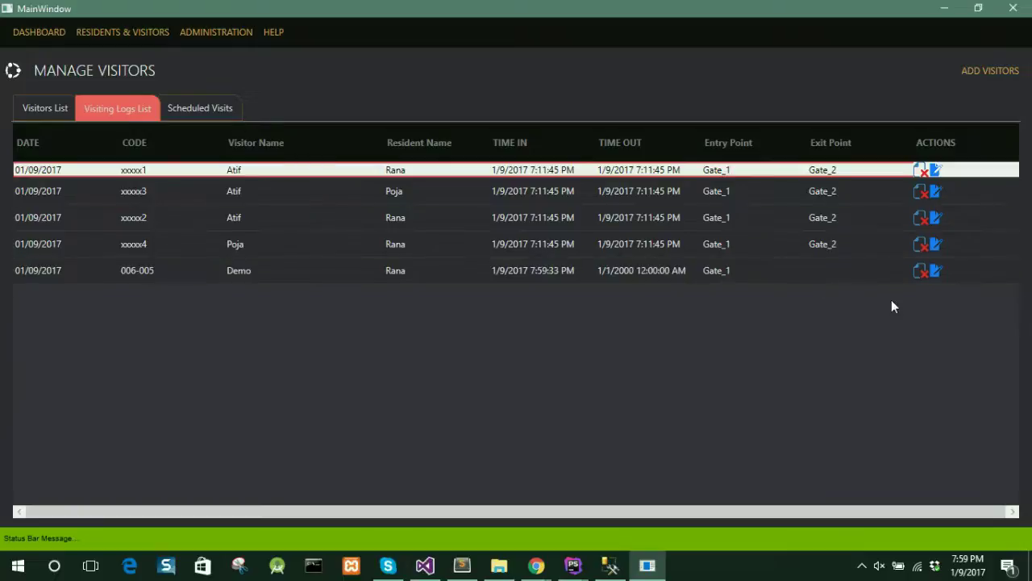
left_click(936, 271)
left_click(686, 418)
left_click(657, 455)
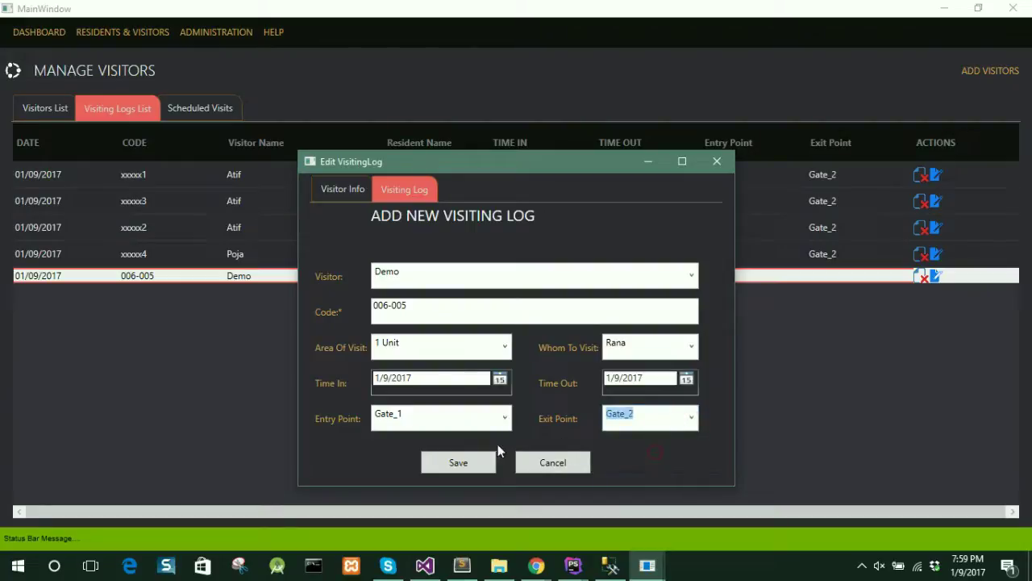
left_click(457, 462)
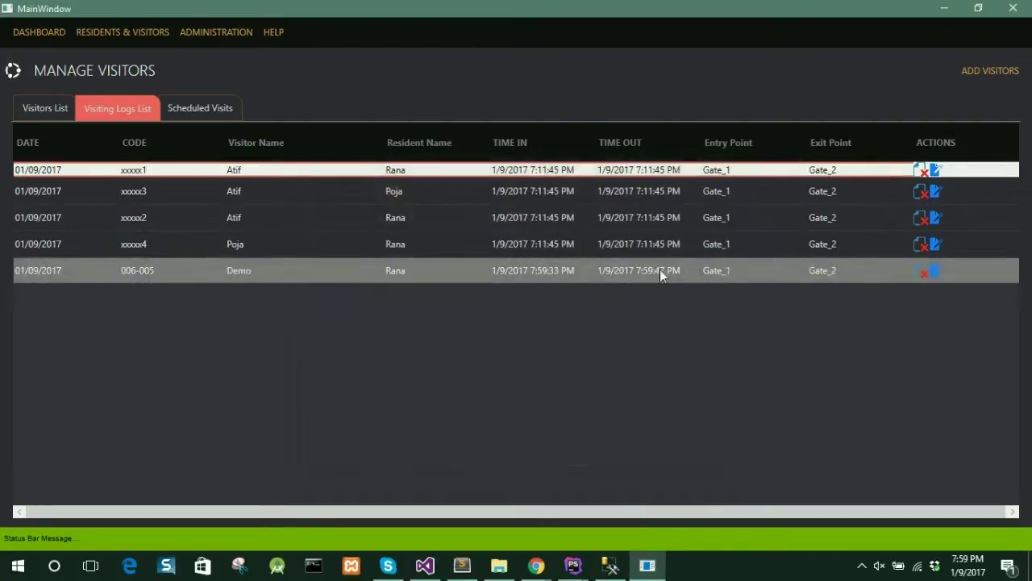
- Confirm Demo's Wedding visit shows Completed in the Scheduled Visits list
left_click(211, 105)
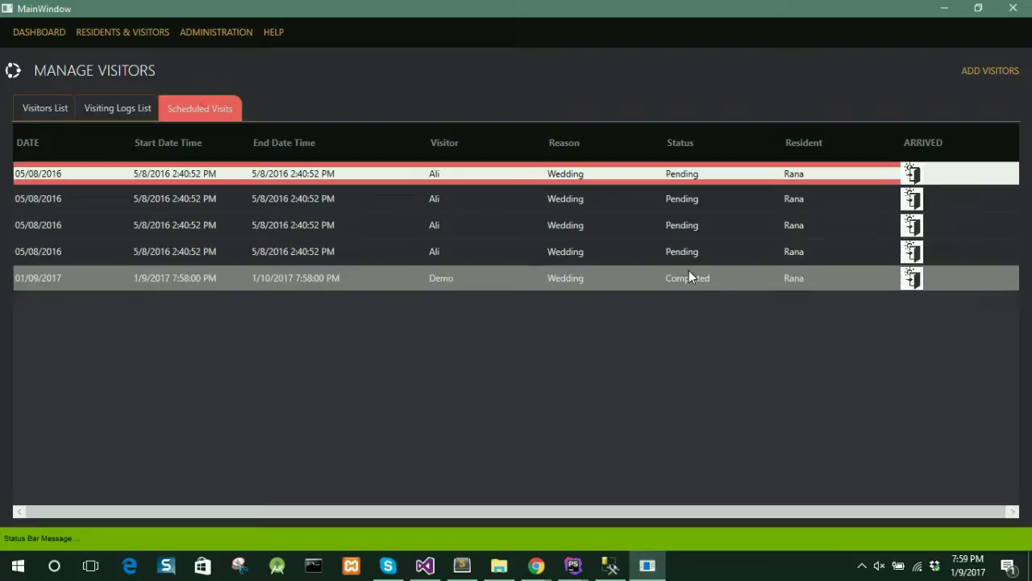
left_click(689, 277)
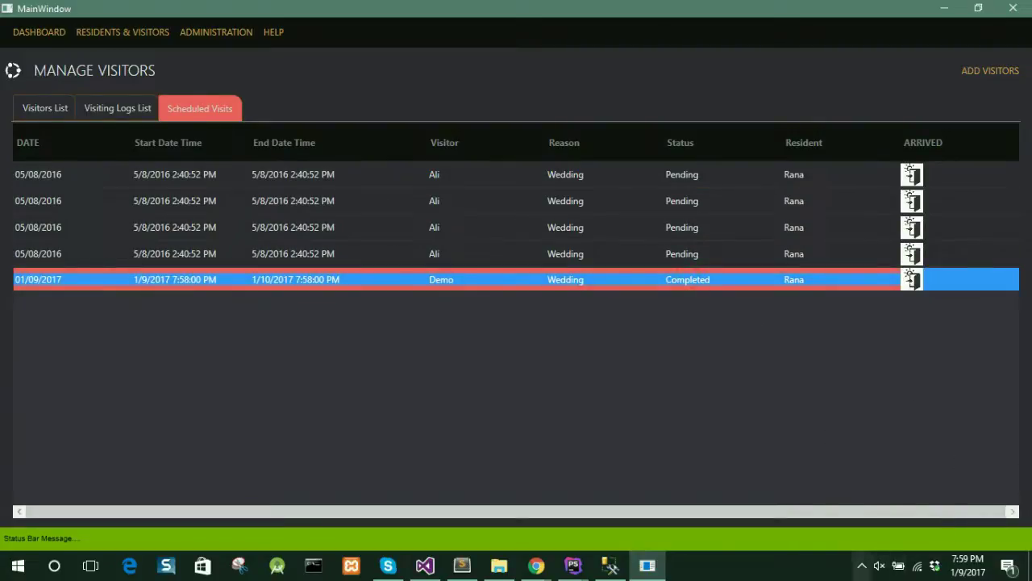
left_click(862, 566)
mouse_move(908, 537)
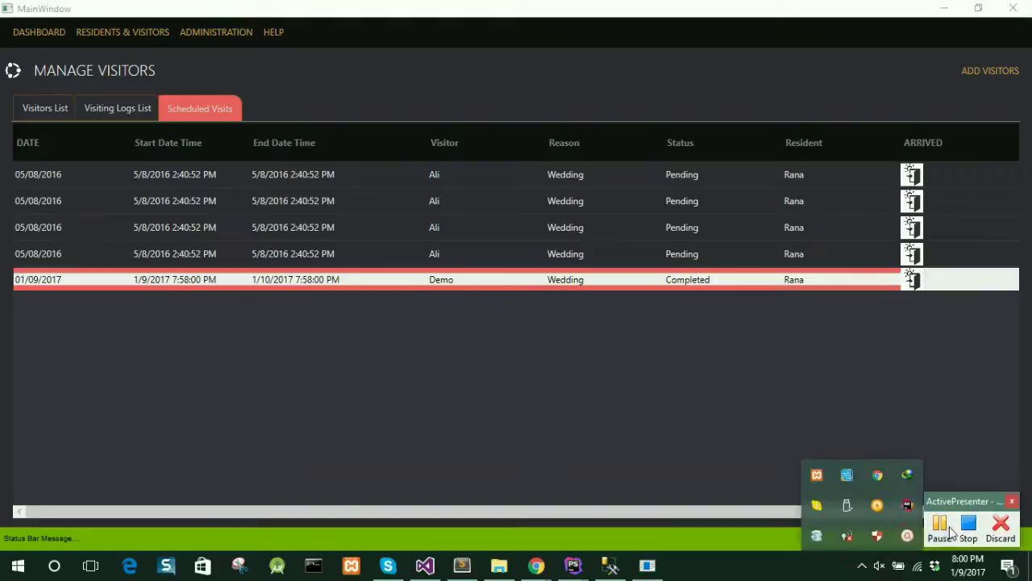